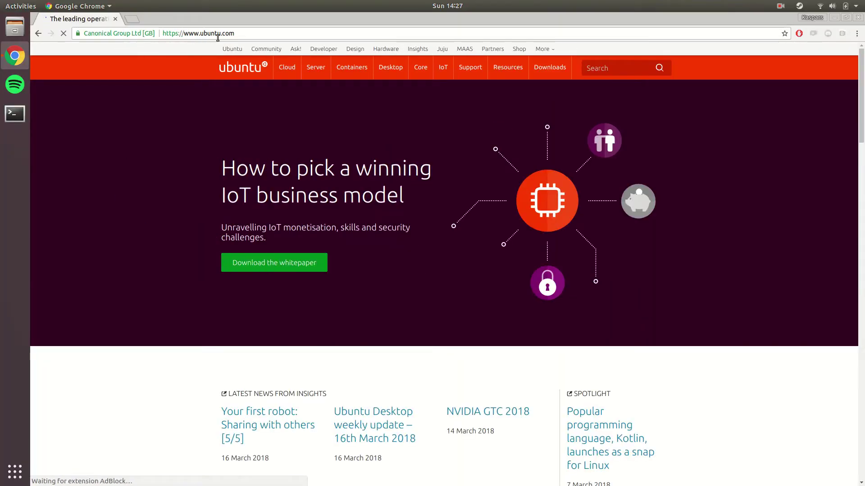
- Go to the Ubuntu for desktops page and open the Ubuntu Desktop download page from it
{"action": "left_click", "coordinate": [280, 38]}
{"action": "left_click", "coordinate": [225, 152]}
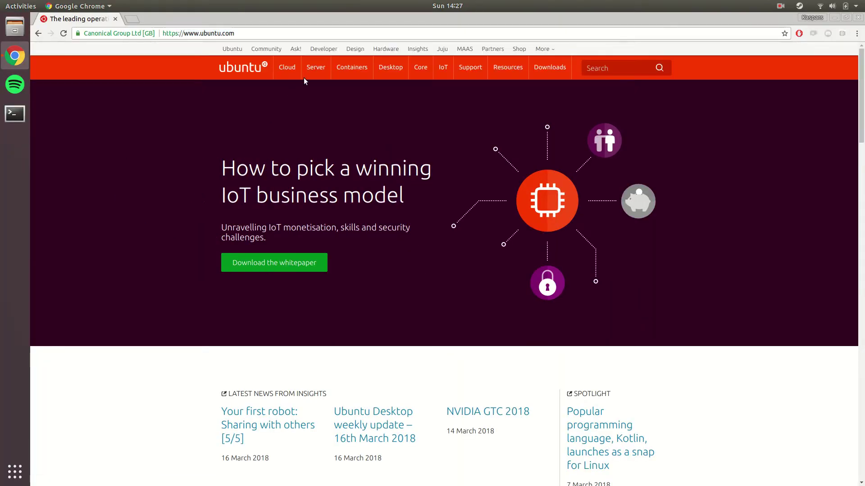
{"action": "left_click", "coordinate": [392, 67]}
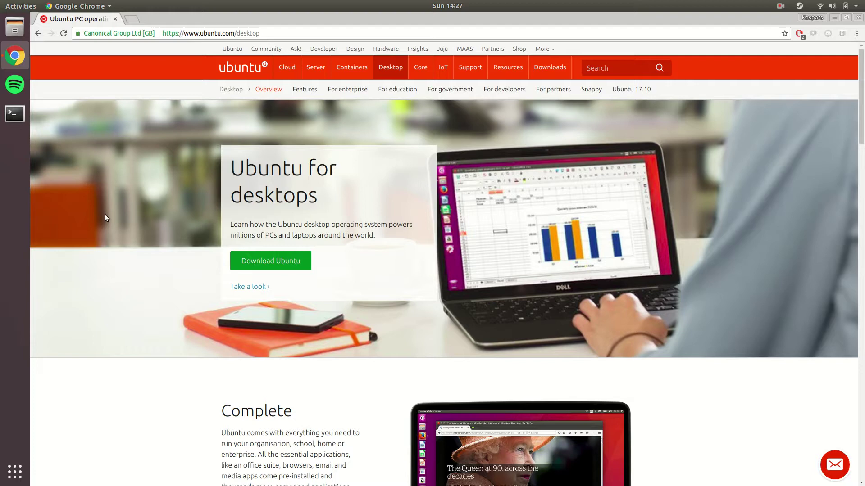
{"action": "left_click", "coordinate": [270, 262]}
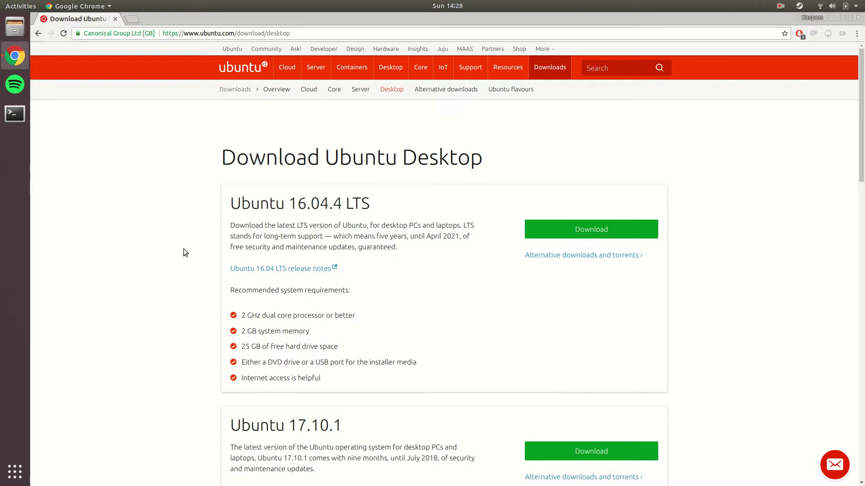
- Open the system76.com website in a new browser tab
{"action": "left_click", "coordinate": [141, 22]}
{"action": "type", "text": "lix"}
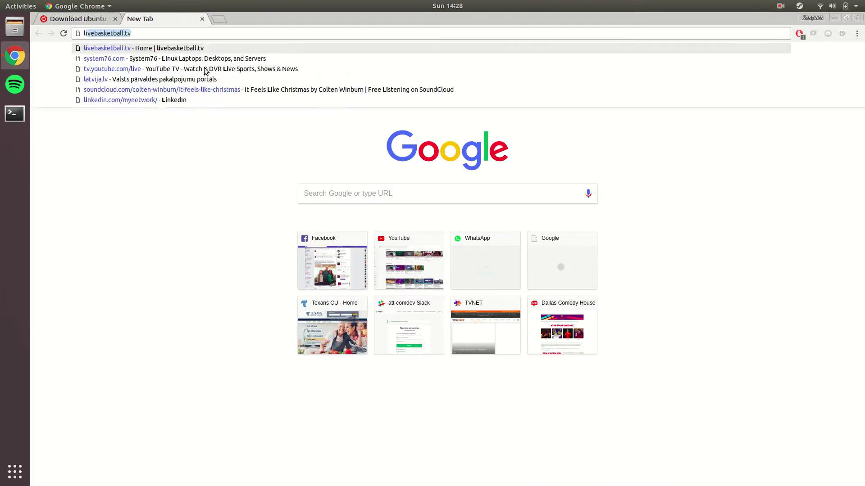
{"action": "key", "text": "BackSpace"}
{"action": "key", "text": "BackSpace"}
{"action": "key", "text": "BackSpace"}
{"action": "type", "text": "sys"}
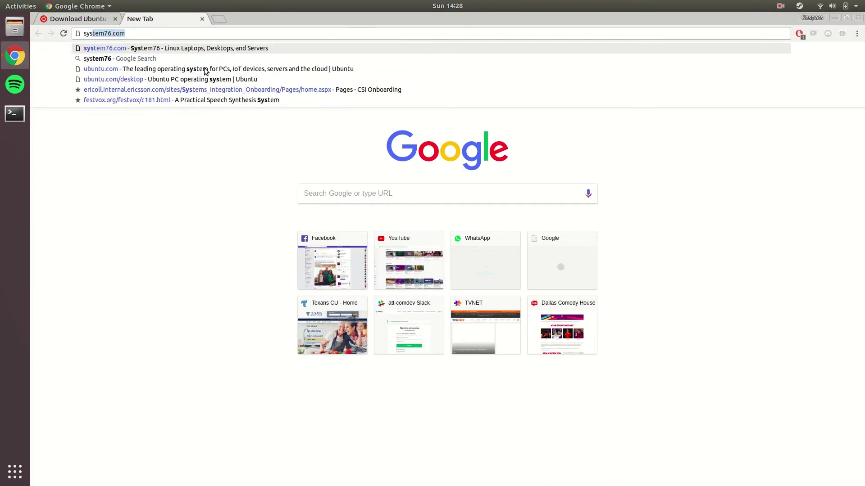
{"action": "key", "text": "Return"}
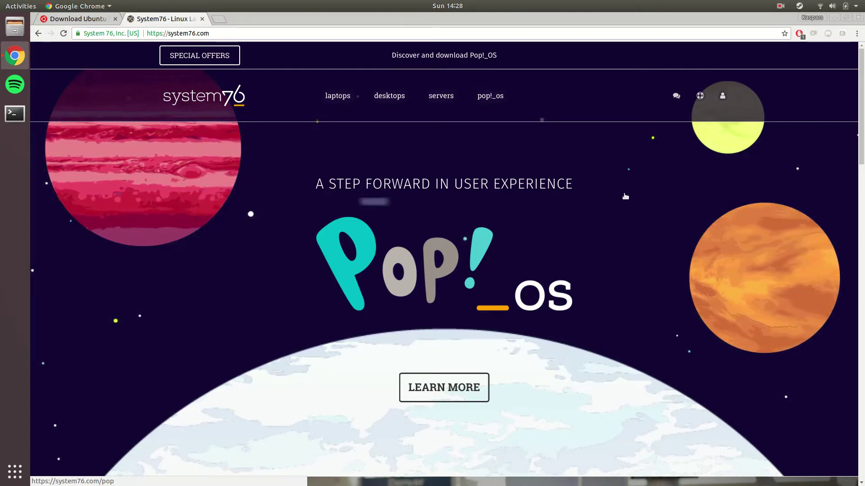
- Examine the computers featured on the System76 homepage, including the Lemur laptop and the Leopard WS desktop
{"action": "scroll", "coordinate": [630, 189], "scroll_direction": "down", "scroll_amount": 5}
{"action": "scroll", "coordinate": [610, 225], "scroll_direction": "down", "scroll_amount": 3}
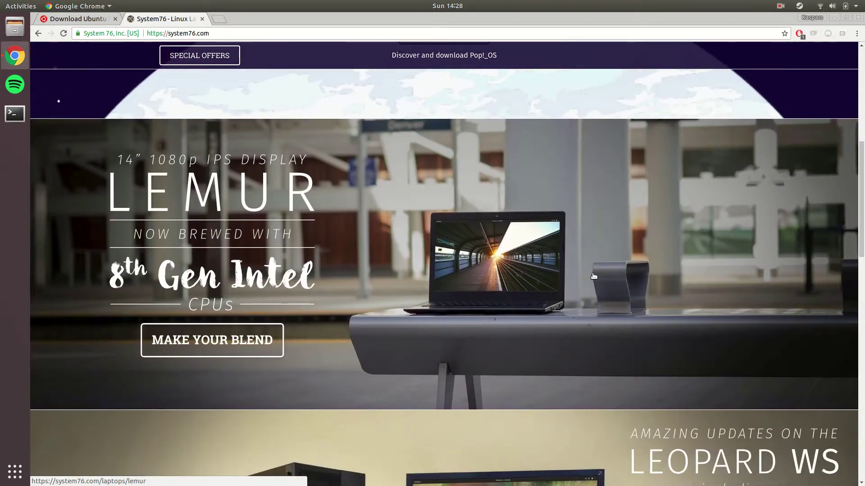
{"action": "scroll", "coordinate": [131, 180], "scroll_direction": "down", "scroll_amount": 1}
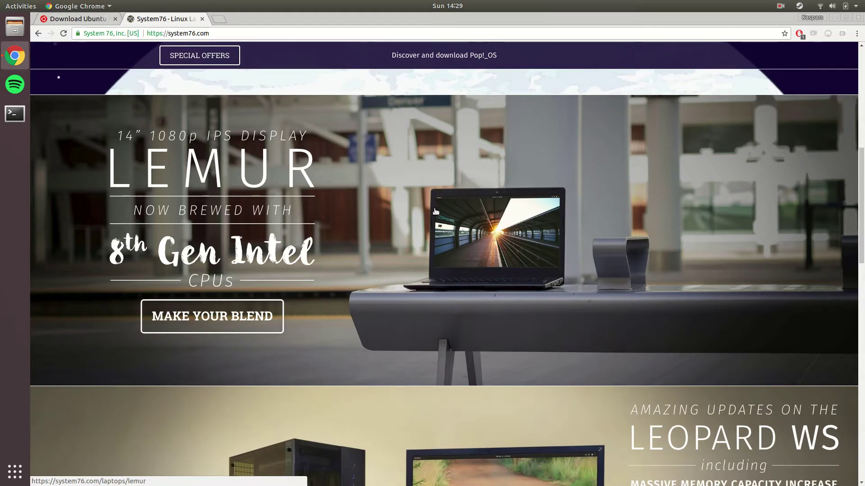
{"action": "scroll", "coordinate": [441, 249], "scroll_direction": "down", "scroll_amount": 3}
{"action": "scroll", "coordinate": [441, 249], "scroll_direction": "down", "scroll_amount": 2}
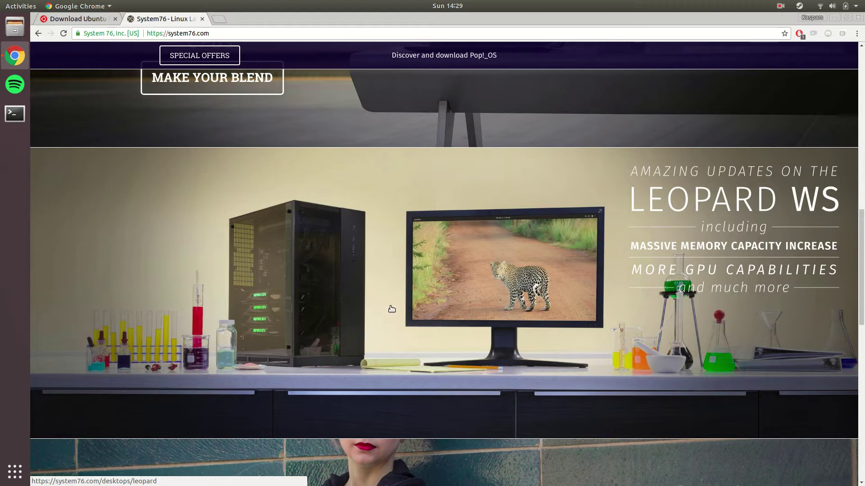
{"action": "scroll", "coordinate": [391, 309], "scroll_direction": "down", "scroll_amount": 1}
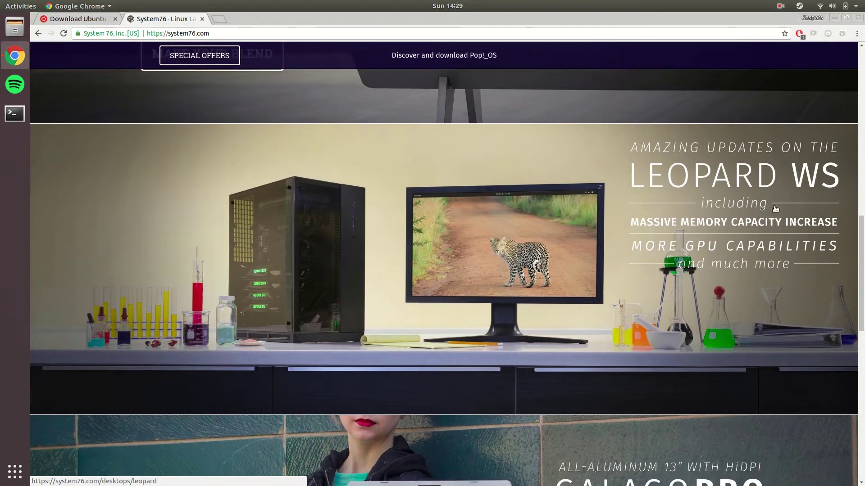
{"action": "scroll", "coordinate": [384, 286], "scroll_direction": "down", "scroll_amount": 1}
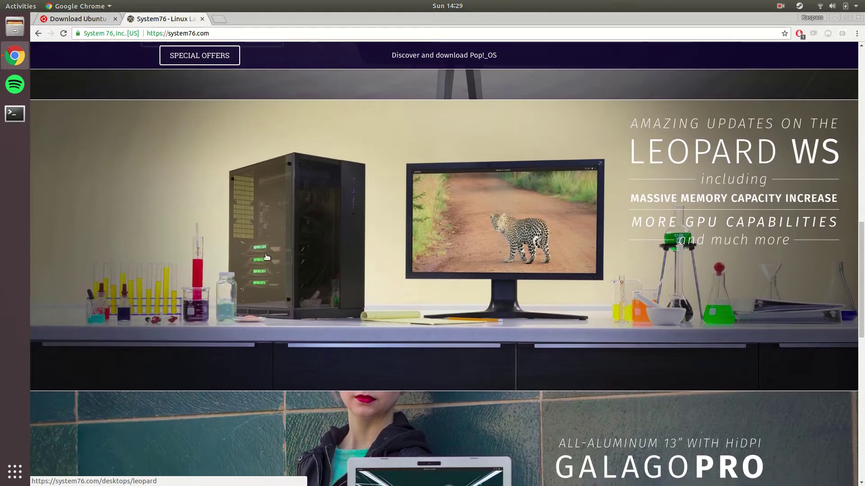
{"action": "scroll", "coordinate": [276, 287], "scroll_direction": "up", "scroll_amount": 2}
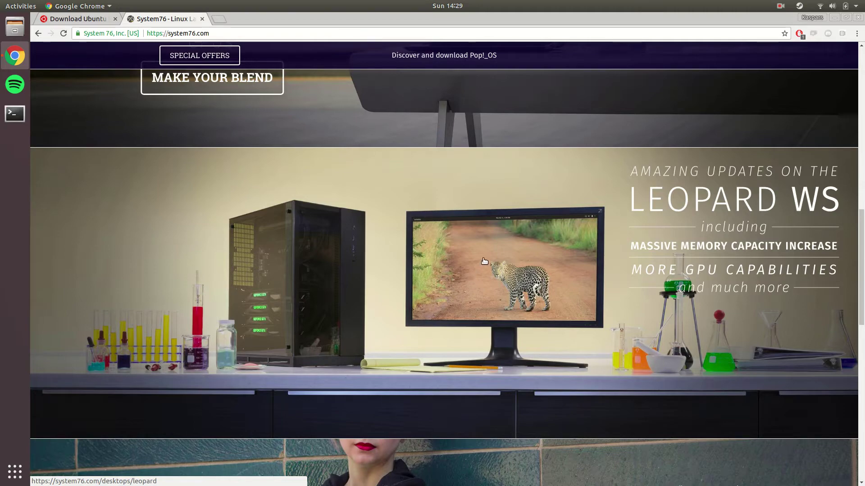
{"action": "scroll", "coordinate": [476, 260], "scroll_direction": "down", "scroll_amount": 1}
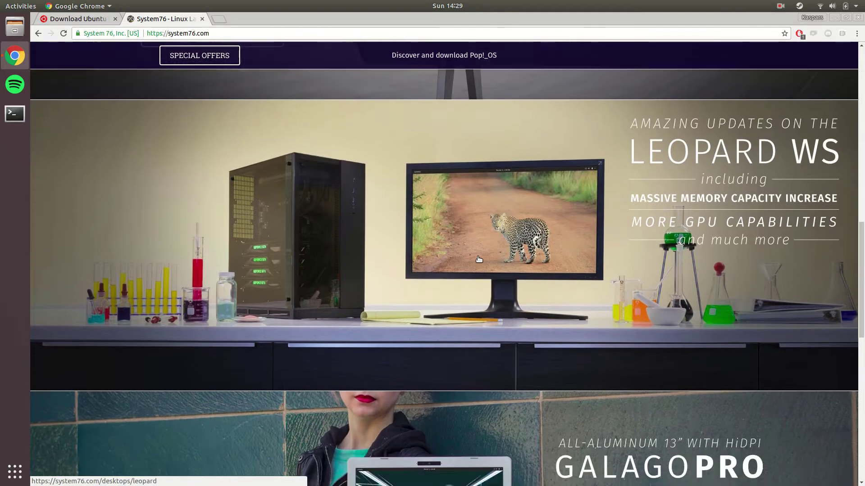
{"action": "scroll", "coordinate": [475, 256], "scroll_direction": "up", "scroll_amount": 3}
{"action": "scroll", "coordinate": [468, 253], "scroll_direction": "up", "scroll_amount": 10}
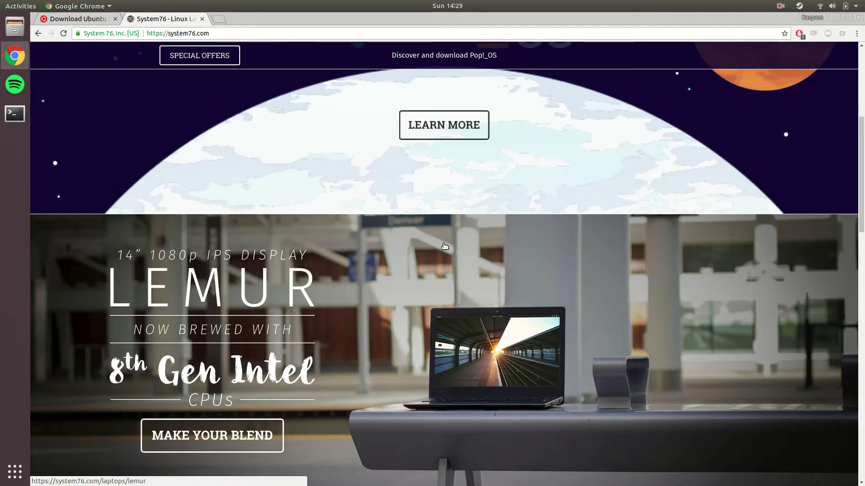
- Minimize the browser and set the desktop background to the wallpaper with the robot over a city skyline, closing Settings when done
{"action": "left_click", "coordinate": [833, 18]}
{"action": "right_click", "coordinate": [305, 166]}
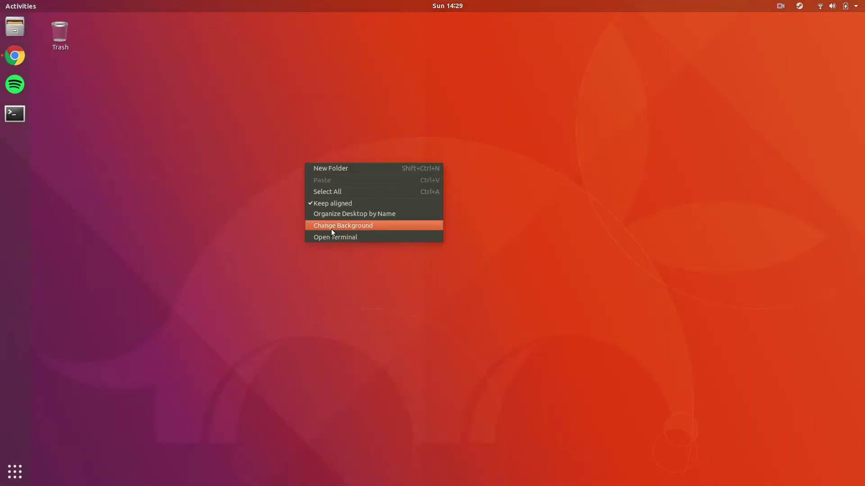
{"action": "left_click", "coordinate": [352, 225]}
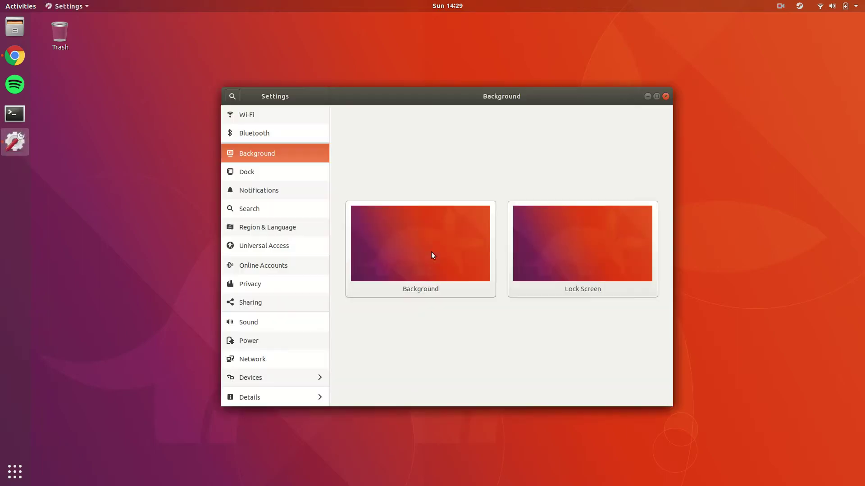
{"action": "left_click", "coordinate": [446, 249]}
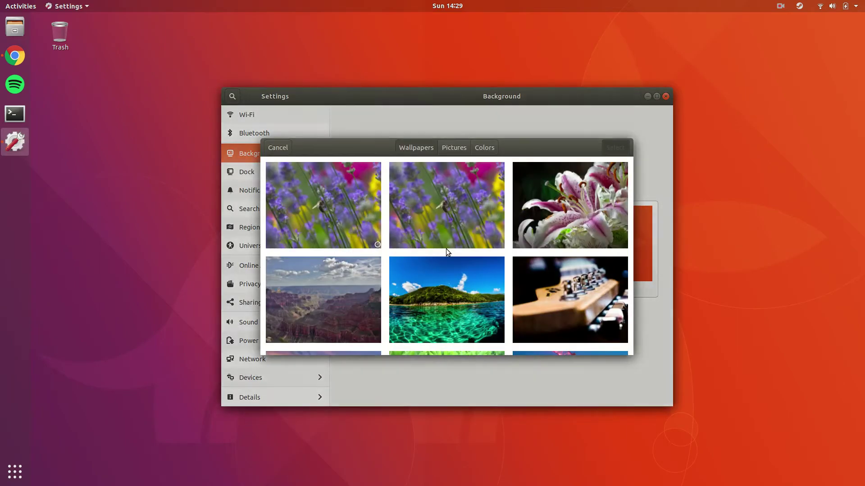
{"action": "scroll", "coordinate": [452, 246], "scroll_direction": "down", "scroll_amount": 2}
{"action": "scroll", "coordinate": [452, 246], "scroll_direction": "down", "scroll_amount": 5}
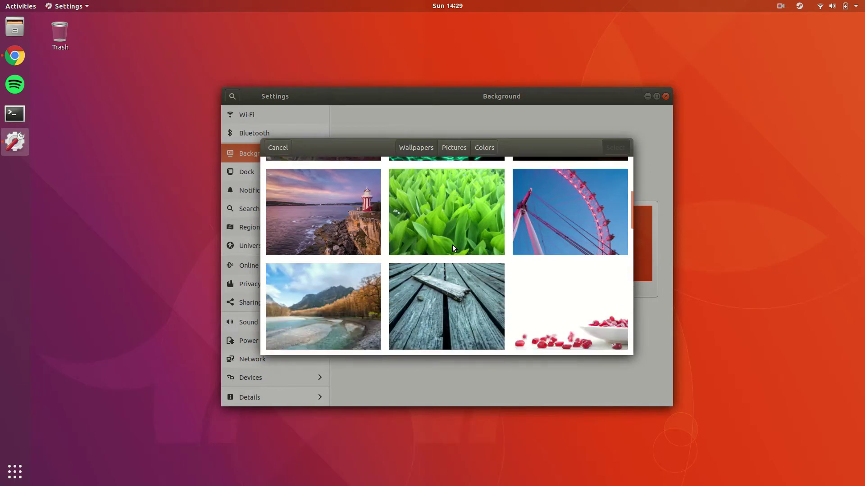
{"action": "scroll", "coordinate": [452, 245], "scroll_direction": "down", "scroll_amount": 12}
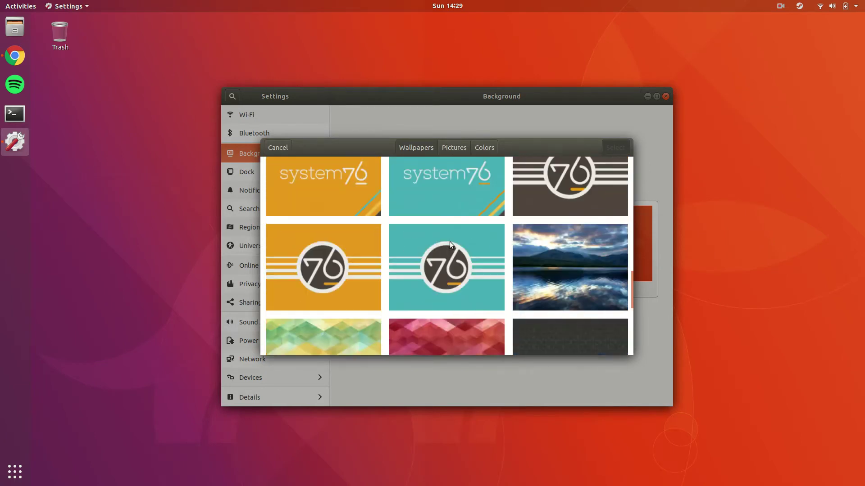
{"action": "left_click", "coordinate": [579, 226]}
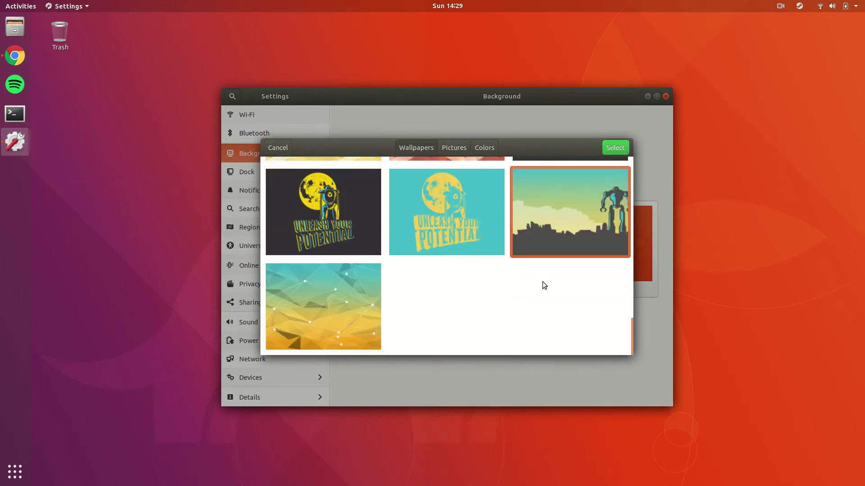
{"action": "left_click", "coordinate": [615, 147]}
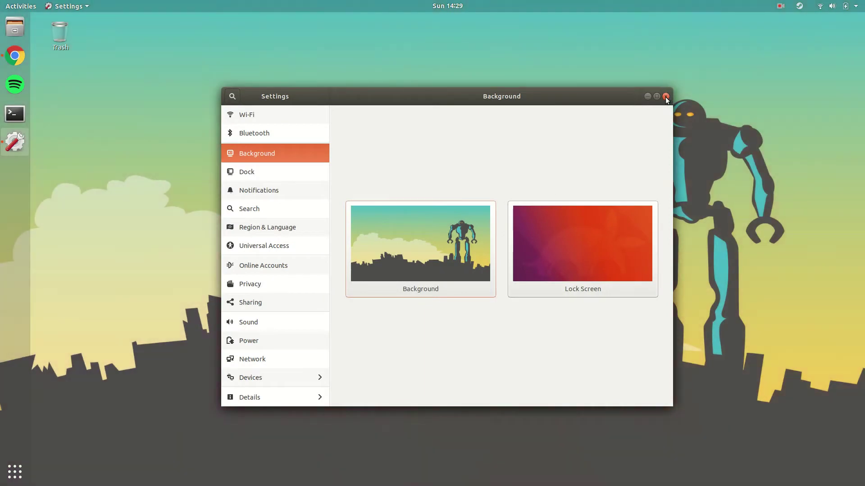
{"action": "left_click", "coordinate": [665, 97]}
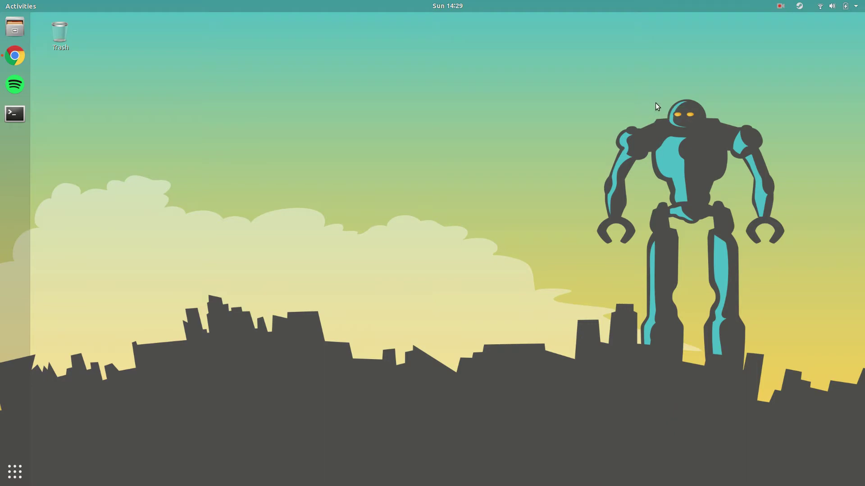
- Return to Chrome and open dallascomedyhouse.com in a new browser tab
{"action": "left_click_drag", "start_coordinate": [706, 122], "coordinate": [706, 121]}
{"action": "left_click", "coordinate": [15, 55]}
{"action": "left_click", "coordinate": [218, 19]}
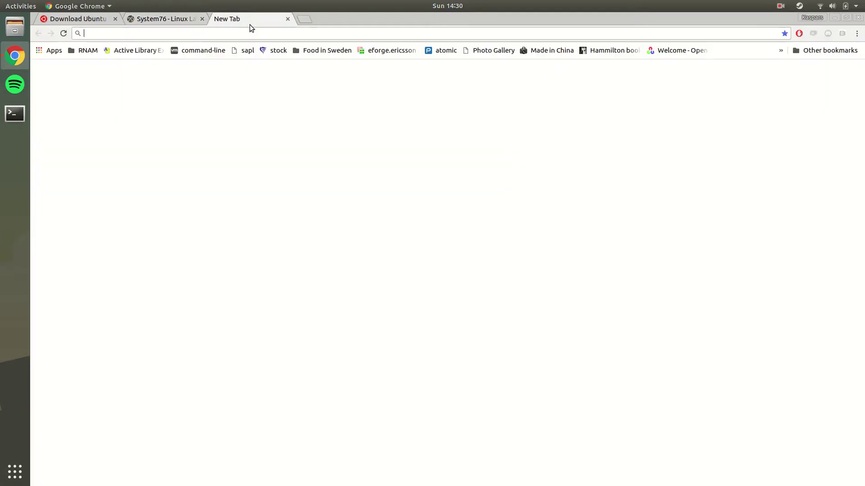
{"action": "type", "text": "dallascomedyhouse.com"}
{"action": "key", "text": "Return"}
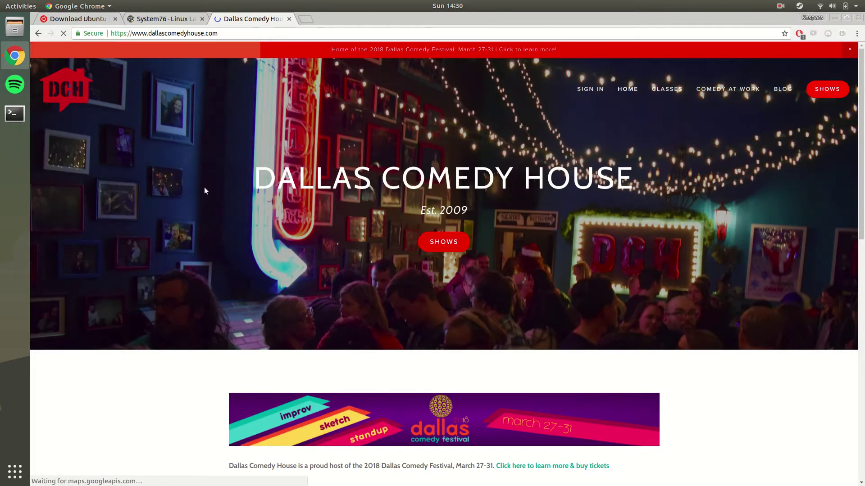
- Open the Classes page from the welcome section of the Dallas Comedy House homepage
{"action": "scroll", "coordinate": [187, 221], "scroll_direction": "down", "scroll_amount": 3}
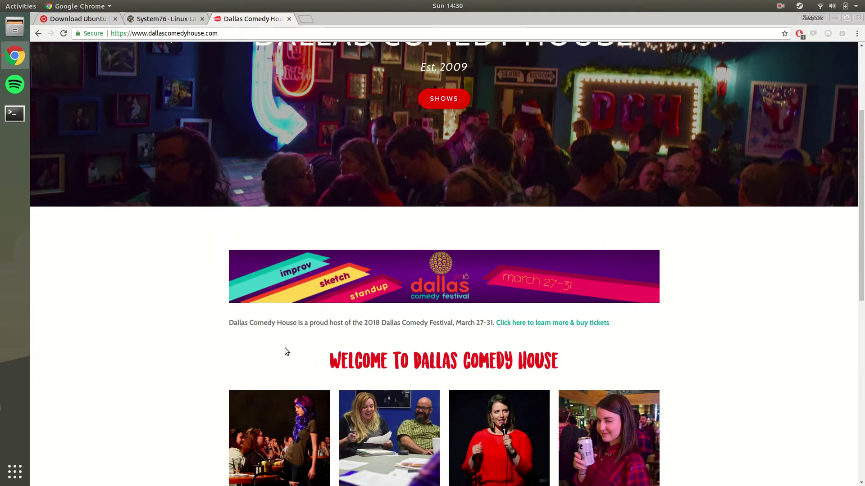
{"action": "scroll", "coordinate": [284, 349], "scroll_direction": "down", "scroll_amount": 1}
{"action": "scroll", "coordinate": [282, 347], "scroll_direction": "down", "scroll_amount": 1}
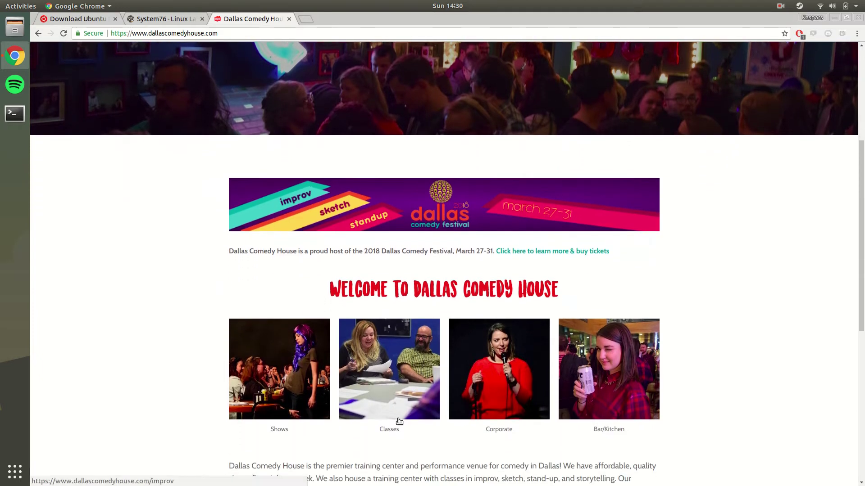
{"action": "left_click", "coordinate": [403, 355]}
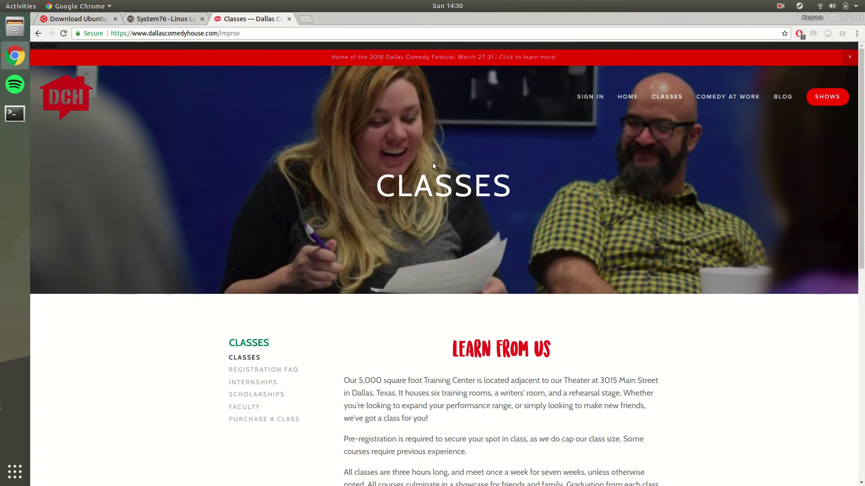
- Open the 2018 Dallas Comedy Festival site from the announcement banner and look through its 2018 Acts list
{"action": "left_click", "coordinate": [446, 58]}
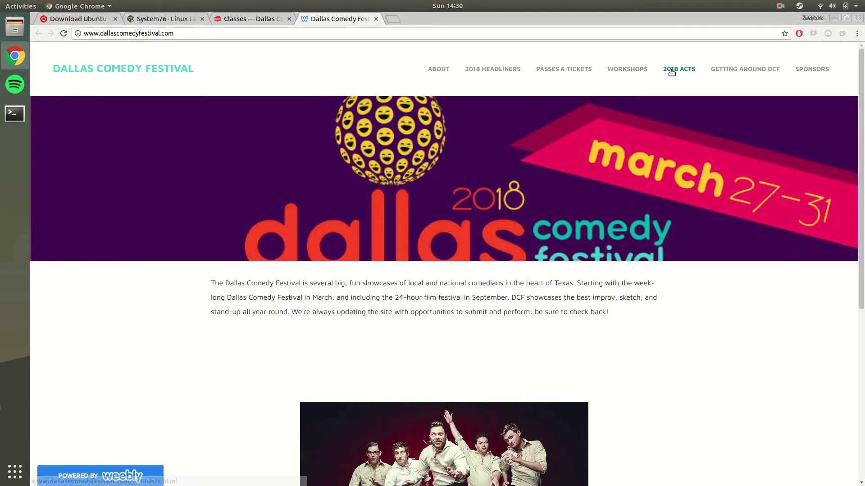
{"action": "left_click", "coordinate": [684, 72]}
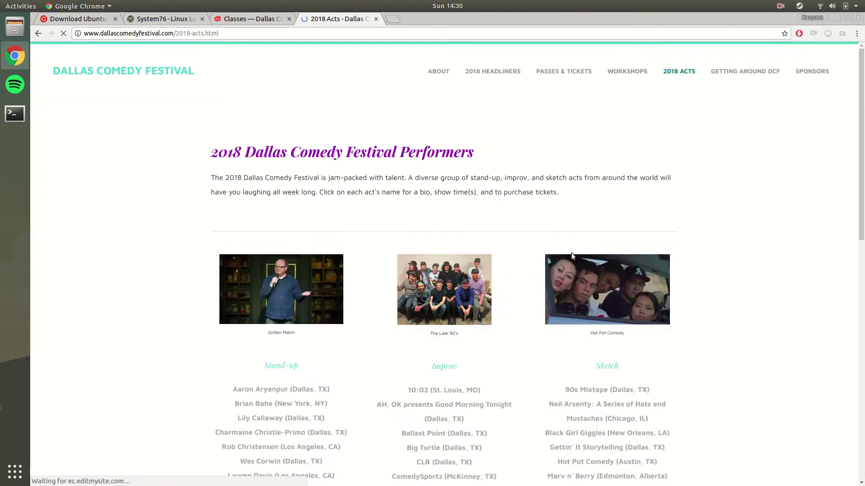
{"action": "scroll", "coordinate": [571, 253], "scroll_direction": "down", "scroll_amount": 3}
{"action": "scroll", "coordinate": [563, 248], "scroll_direction": "up", "scroll_amount": 2}
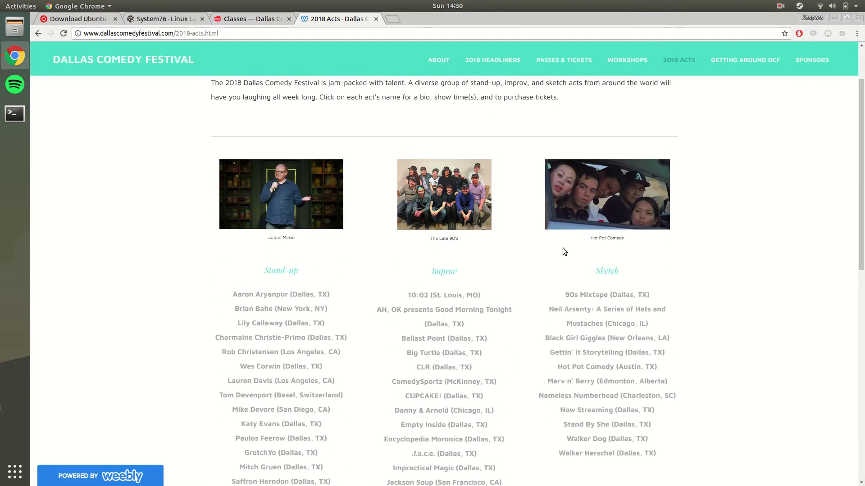
{"action": "scroll", "coordinate": [419, 275], "scroll_direction": "down", "scroll_amount": 13}
{"action": "scroll", "coordinate": [420, 274], "scroll_direction": "up", "scroll_amount": 7}
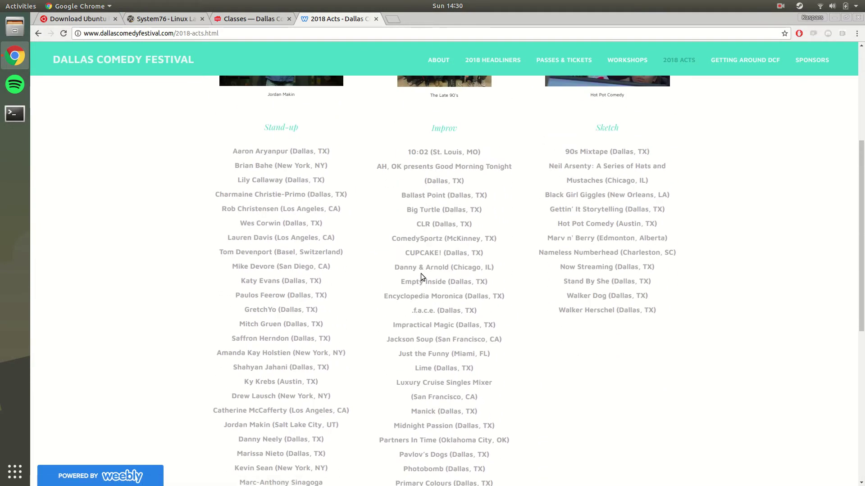
{"action": "scroll", "coordinate": [421, 274], "scroll_direction": "down", "scroll_amount": 14}
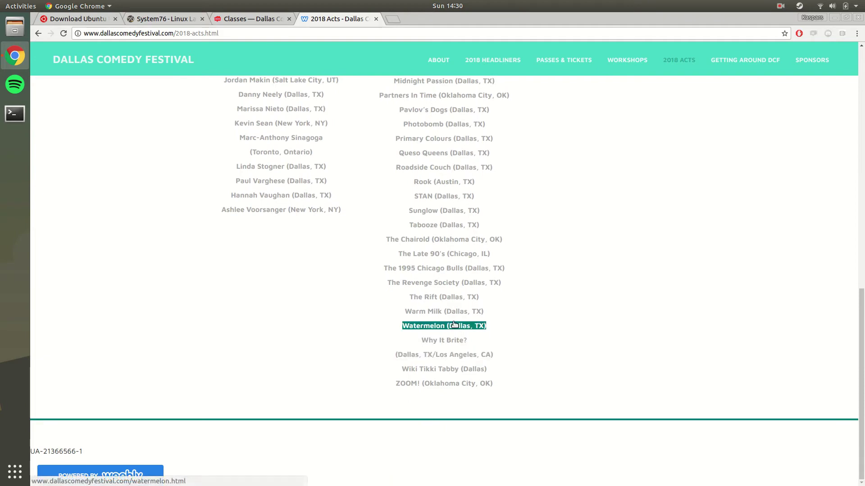
- Open the Watermelon improv act's page and highlight the performance day below the group photo
{"action": "left_click", "coordinate": [483, 326]}
{"action": "scroll", "coordinate": [480, 300], "scroll_direction": "down", "scroll_amount": 8}
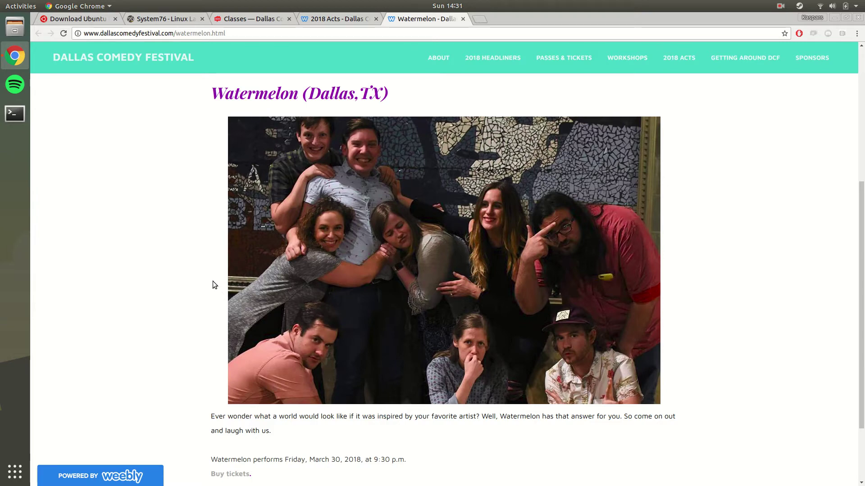
{"action": "scroll", "coordinate": [213, 283], "scroll_direction": "down", "scroll_amount": 2}
{"action": "left_click_drag", "start_coordinate": [218, 412], "coordinate": [308, 410]}
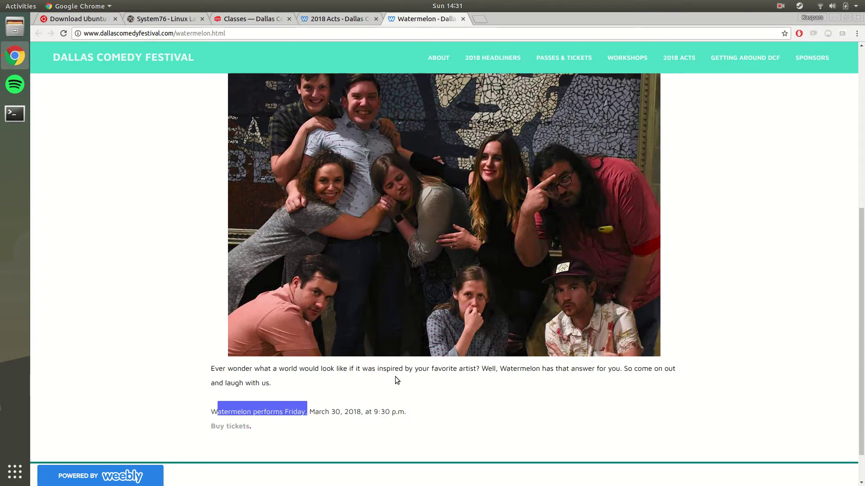
{"action": "scroll", "coordinate": [374, 327], "scroll_direction": "up", "scroll_amount": 7}
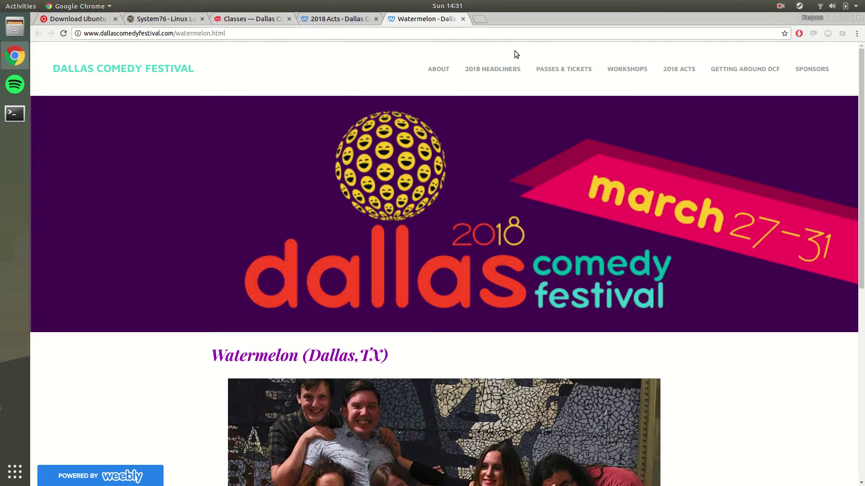
- Open netflix.com in a new browser tab and play Ricky Gervais: Humanity from the Popular on Netflix row
{"action": "left_click", "coordinate": [479, 19]}
{"action": "type", "text": "net"}
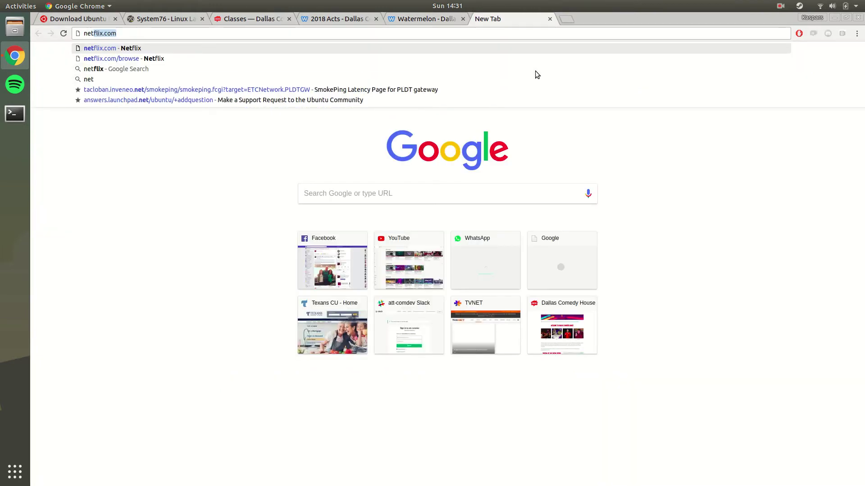
{"action": "key", "text": "Return"}
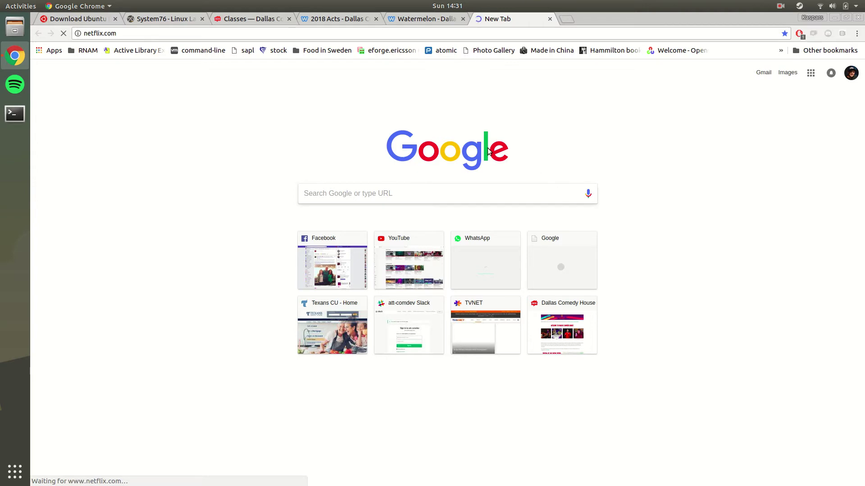
{"action": "scroll", "coordinate": [351, 189], "scroll_direction": "down", "scroll_amount": 3}
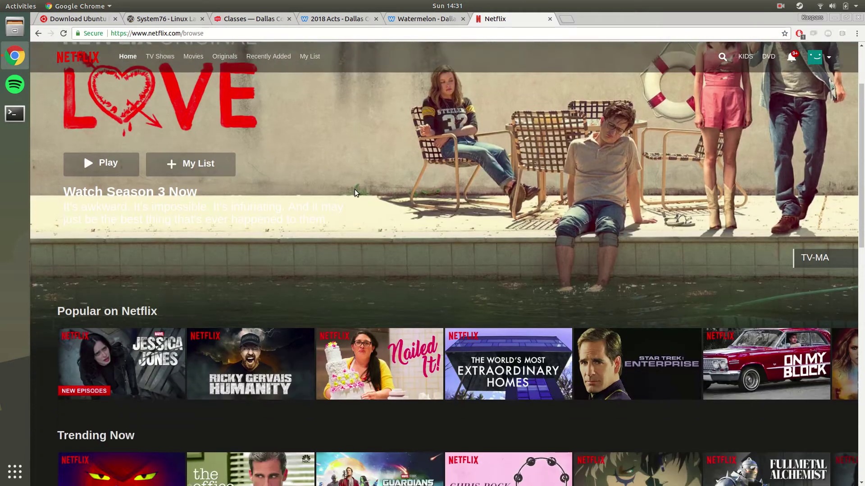
{"action": "scroll", "coordinate": [359, 190], "scroll_direction": "down", "scroll_amount": 5}
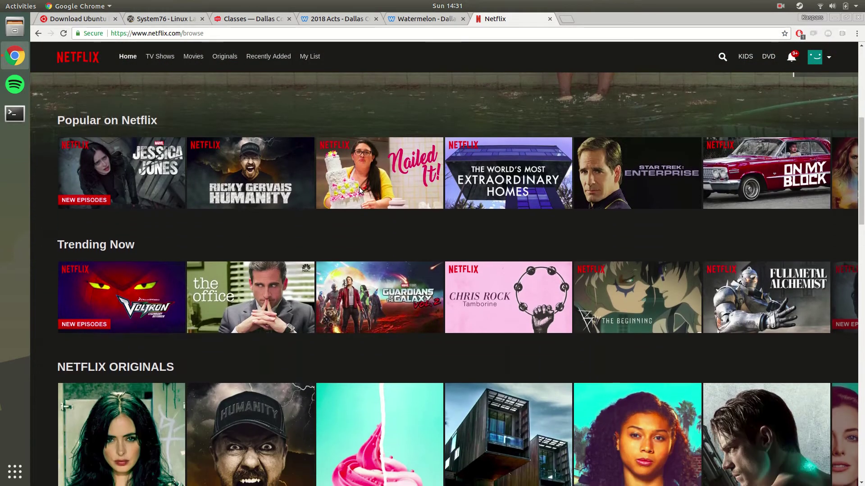
{"action": "scroll", "coordinate": [378, 201], "scroll_direction": "up", "scroll_amount": 2}
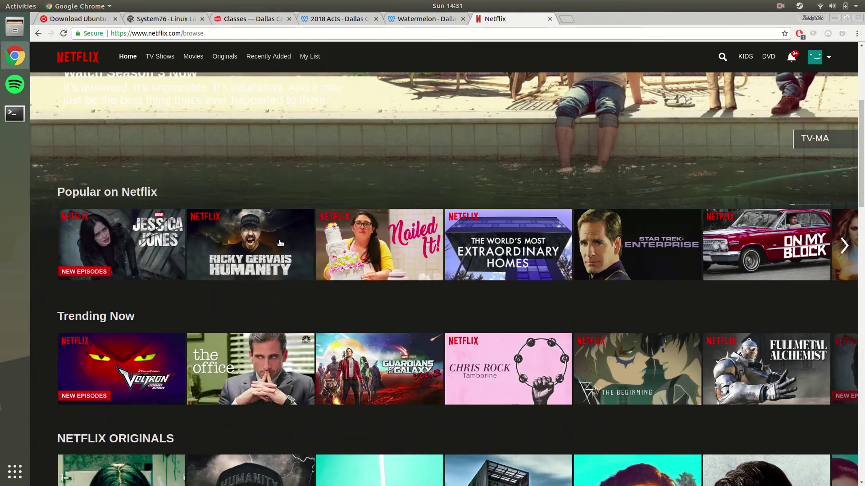
{"action": "mouse_move", "coordinate": [281, 243]}
{"action": "left_click", "coordinate": [300, 229]}
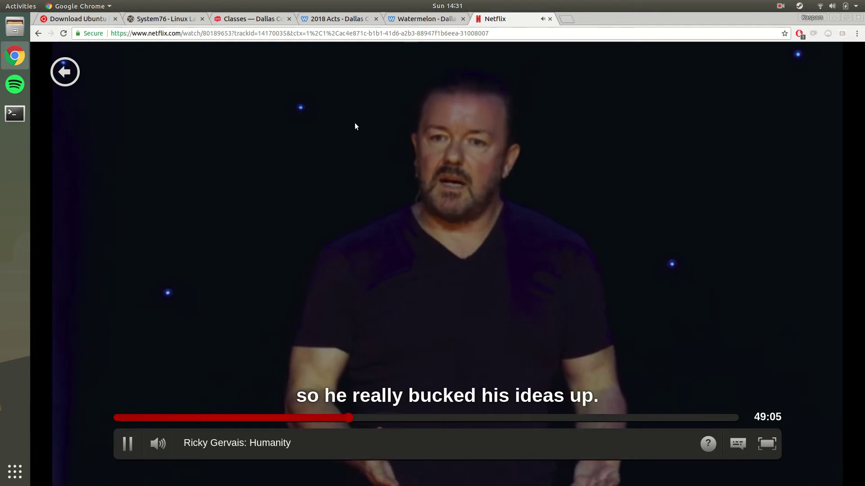
- Close the Dallas Comedy House Classes, 2018 Acts, Watermelon and Netflix tabs, keeping the Ubuntu and System76 tabs
{"action": "left_click", "coordinate": [290, 19]}
{"action": "left_click", "coordinate": [290, 19]}
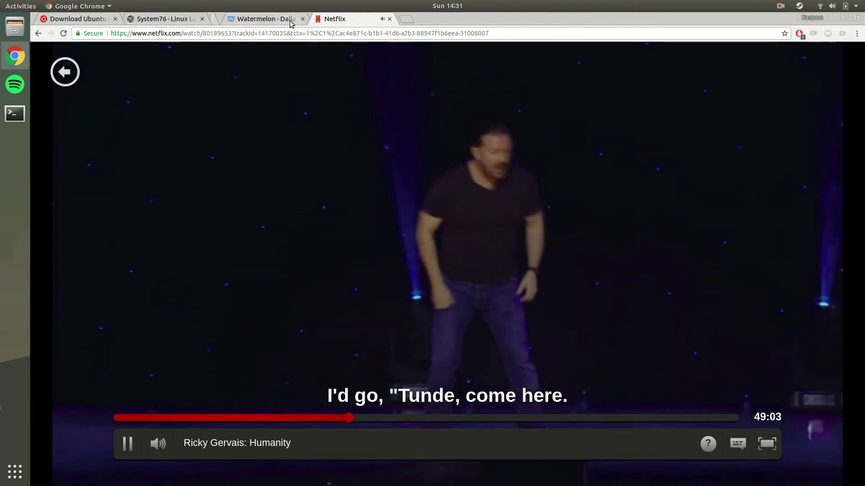
{"action": "left_click", "coordinate": [289, 19]}
{"action": "left_click", "coordinate": [289, 19]}
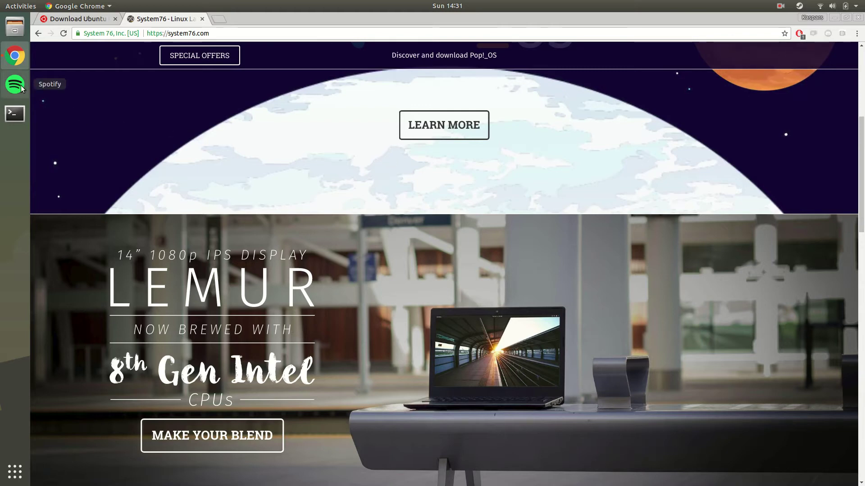
- Switch to Spotify, search for "handy", move the playback position to 0:47 and play Handyman by AWOLNATION
{"action": "left_click", "coordinate": [14, 84]}
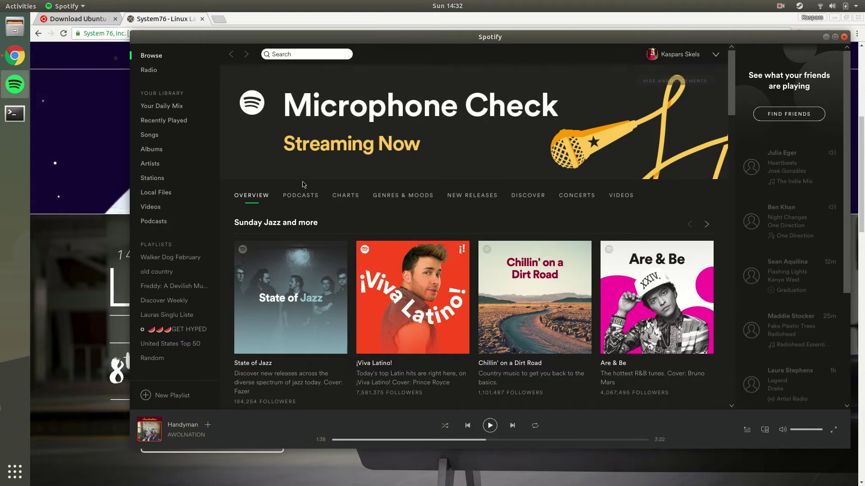
{"action": "left_click", "coordinate": [321, 57]}
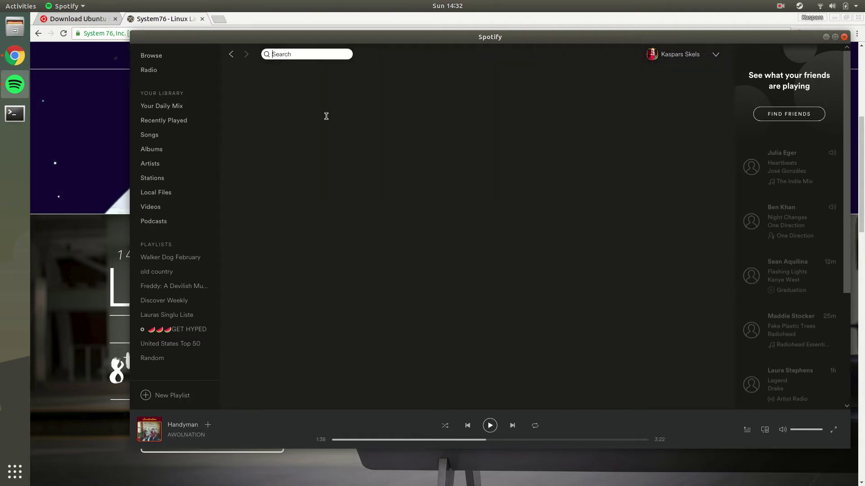
{"action": "type", "text": "handy"}
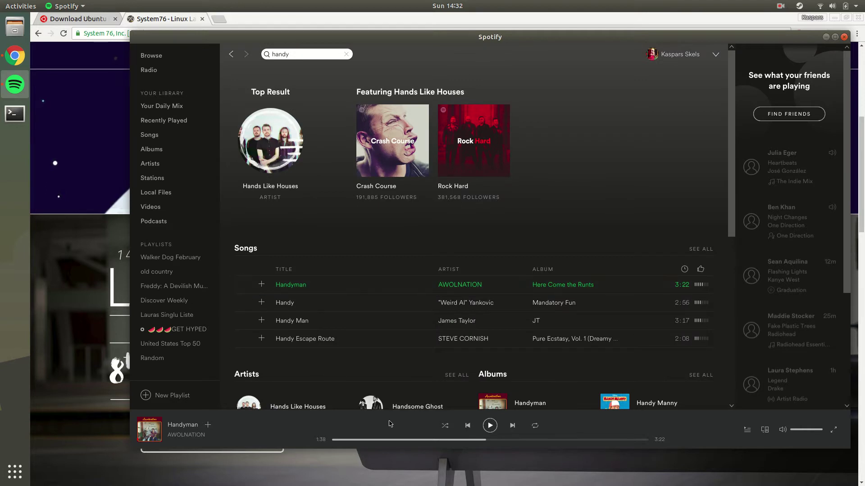
{"action": "left_click", "coordinate": [400, 439]}
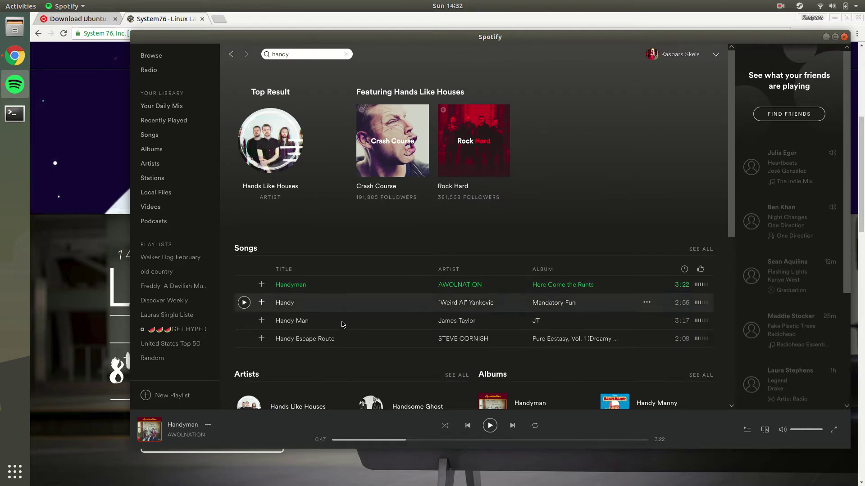
{"action": "left_click", "coordinate": [246, 288]}
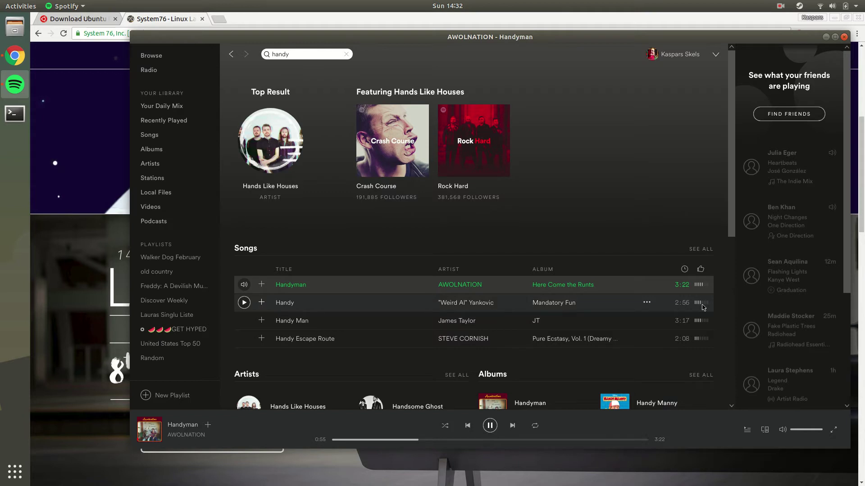
- Look through the Walker Dog February, GET HYPED and Discover Weekly playlists and close the Spotify window
{"action": "left_click", "coordinate": [183, 330]}
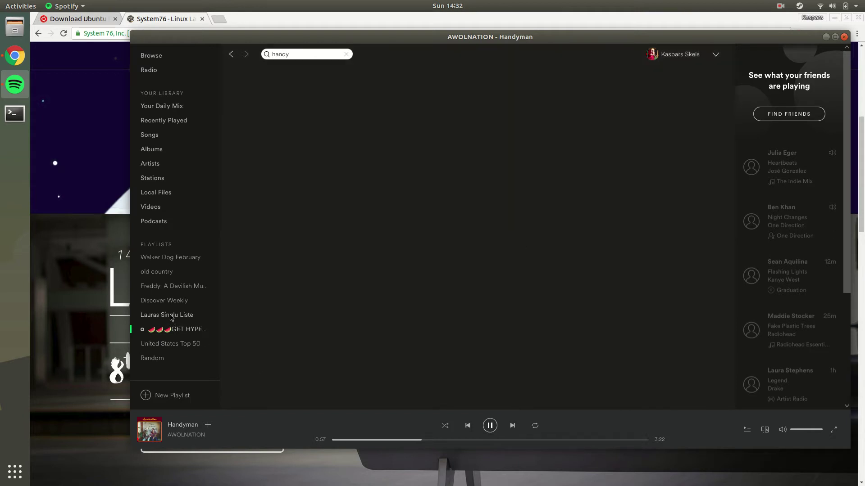
{"action": "left_click", "coordinate": [168, 258]}
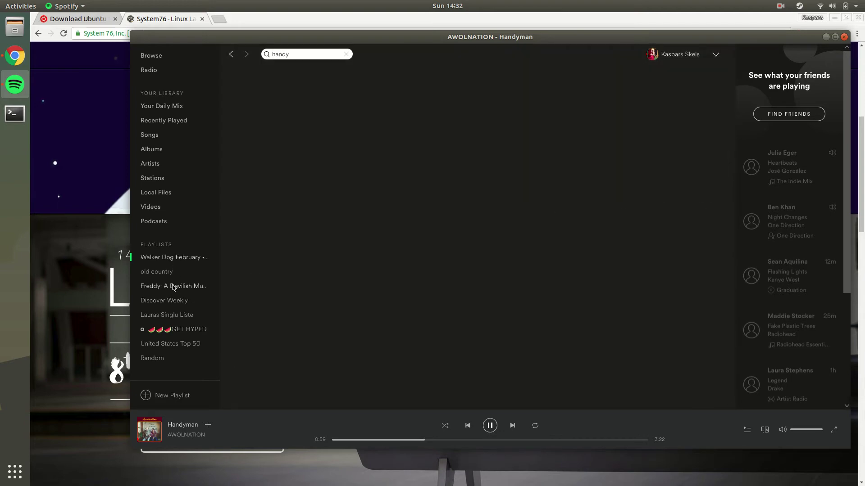
{"action": "left_click", "coordinate": [182, 329]}
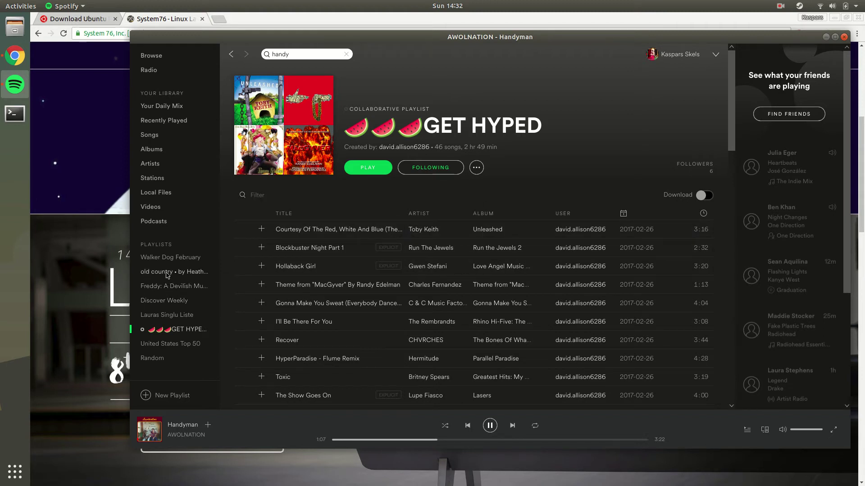
{"action": "left_click", "coordinate": [165, 301]}
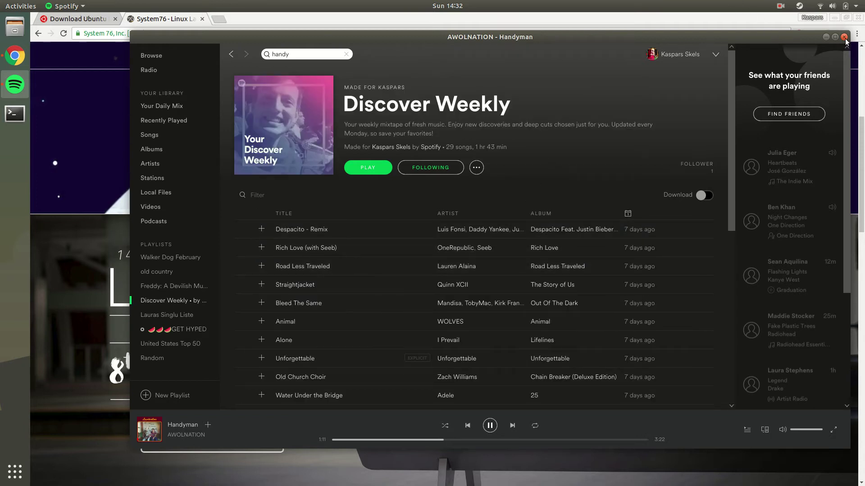
{"action": "left_click_drag", "start_coordinate": [795, 35], "coordinate": [794, 33]}
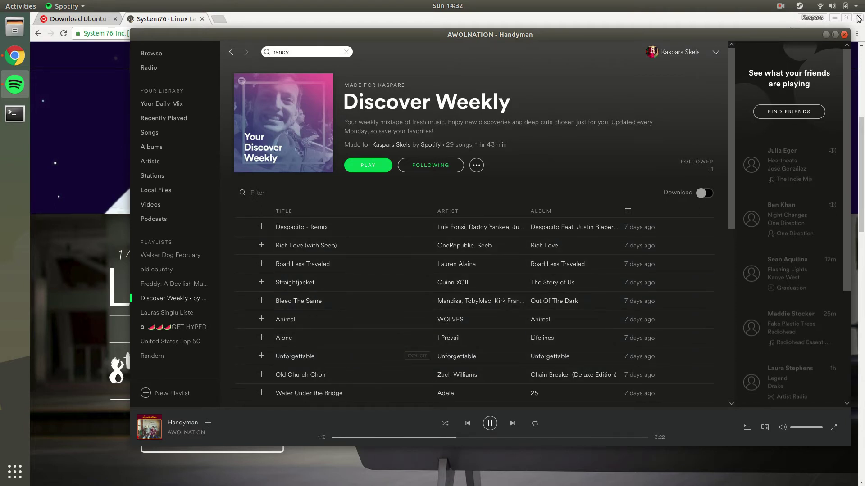
{"action": "left_click", "coordinate": [845, 35]}
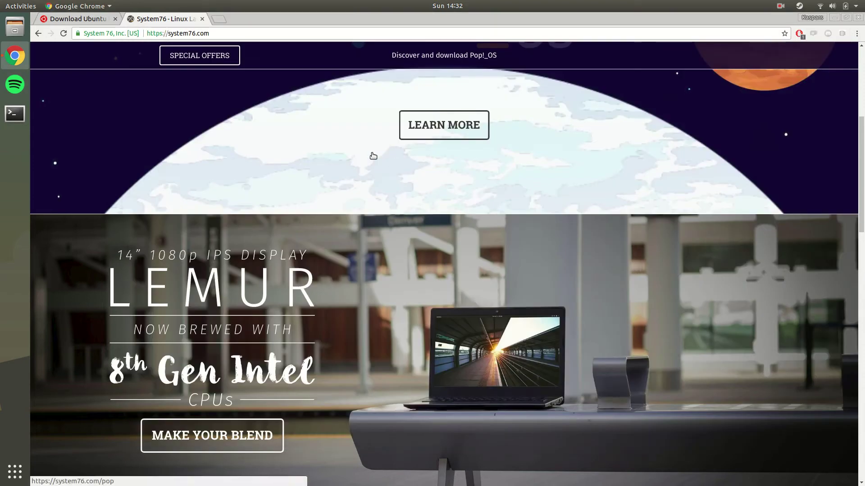
- Launch LibreOffice Calc from the application overview, look at the blank spreadsheet and close it
{"action": "left_click", "coordinate": [14, 471]}
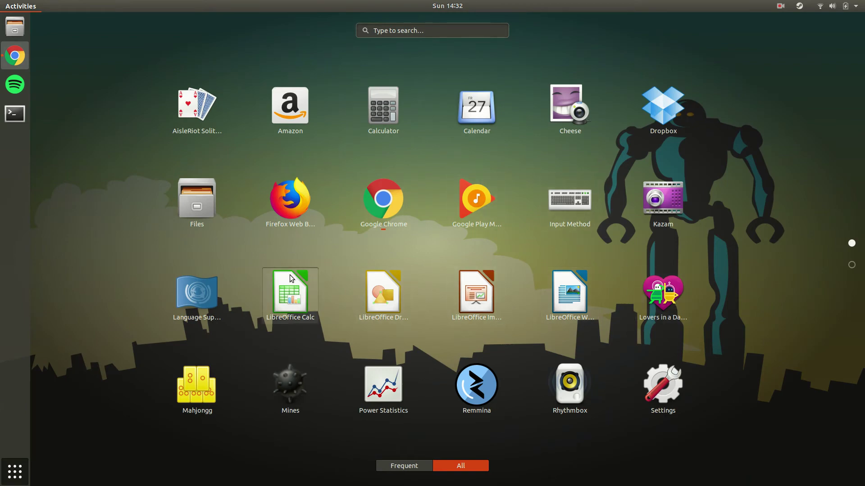
{"action": "left_click", "coordinate": [307, 283]}
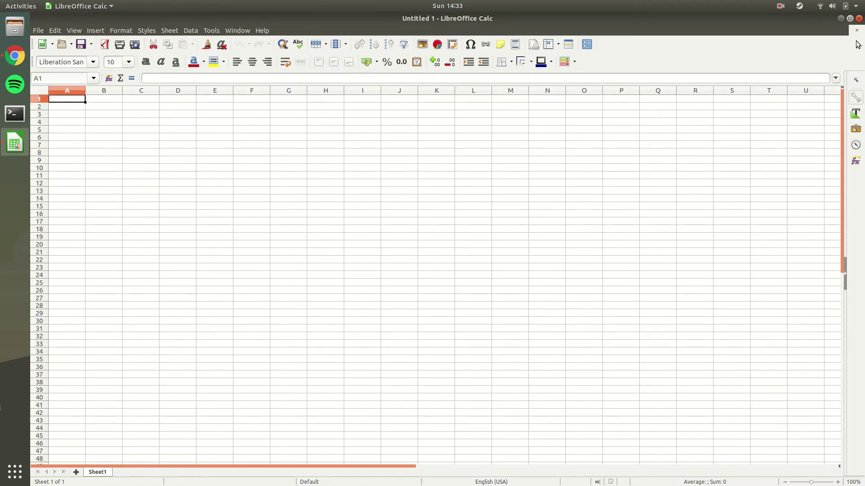
{"action": "left_click", "coordinate": [858, 18]}
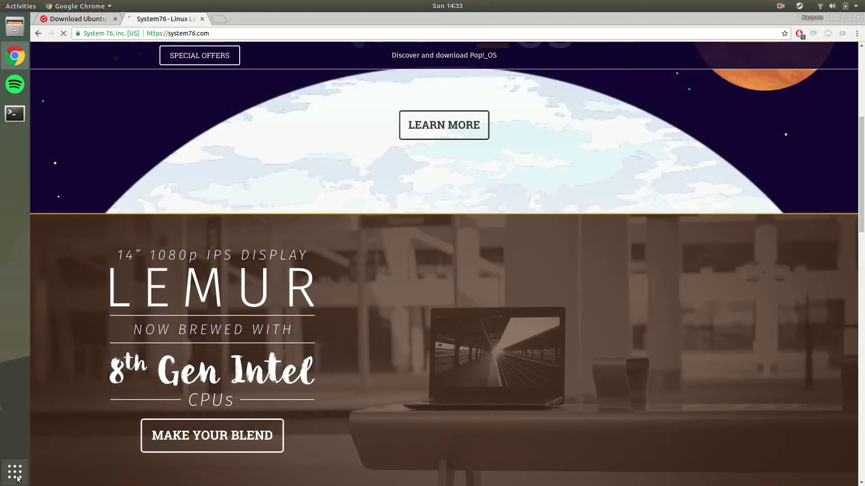
- Look through both pages of all installed applications in the application overview
{"action": "left_click", "coordinate": [18, 473]}
{"action": "scroll", "coordinate": [475, 228], "scroll_direction": "down", "scroll_amount": 4}
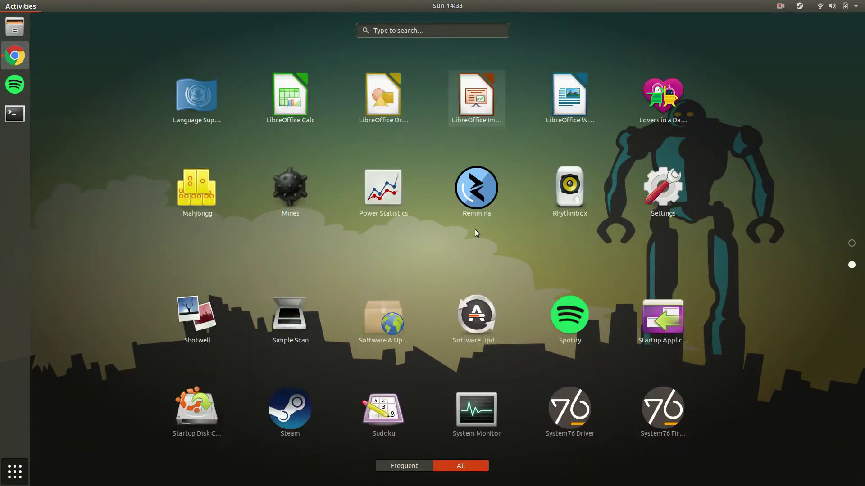
{"action": "scroll", "coordinate": [478, 236], "scroll_direction": "up", "scroll_amount": 2}
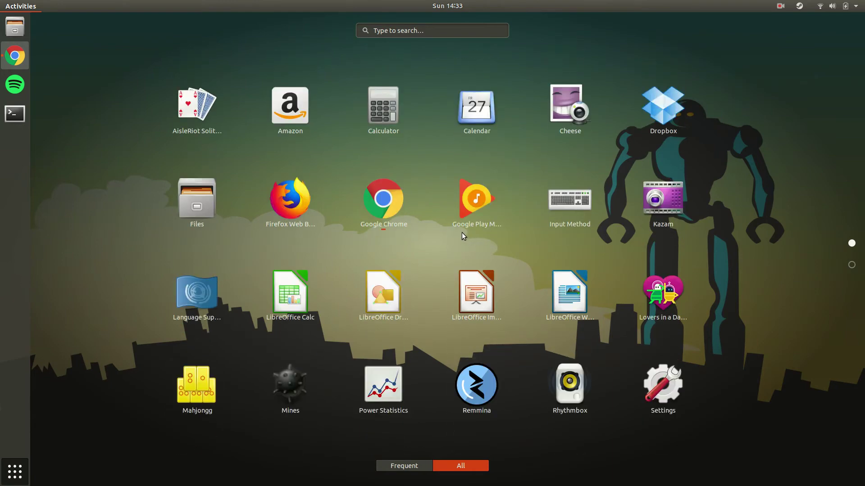
{"action": "scroll", "coordinate": [461, 232], "scroll_direction": "down", "scroll_amount": 1}
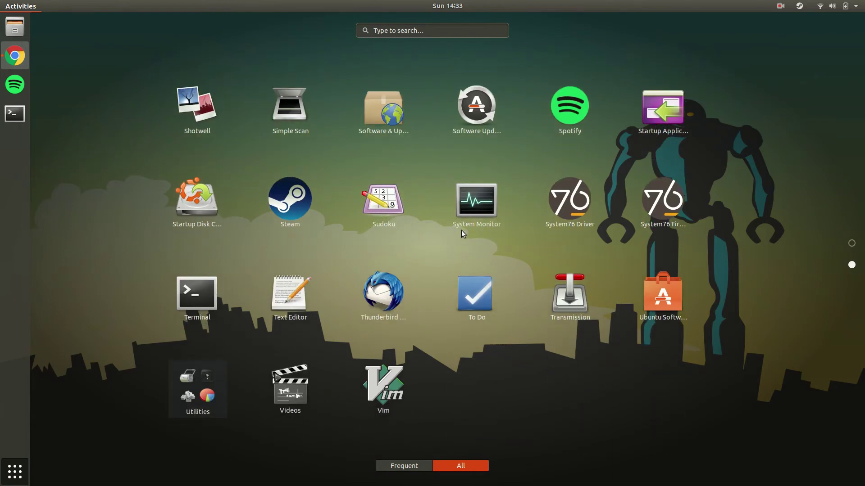
{"action": "scroll", "coordinate": [461, 231], "scroll_direction": "up", "scroll_amount": 1}
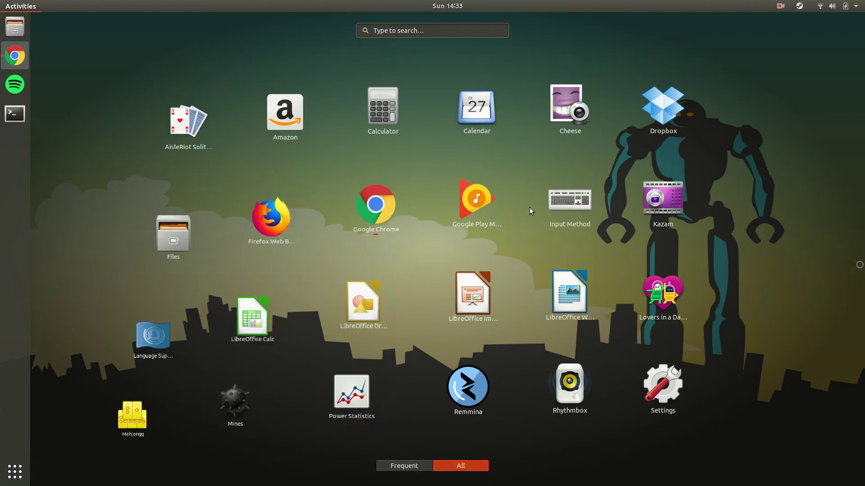
- Return to Chrome and close the remaining System76 and Ubuntu download tabs
{"action": "left_click", "coordinate": [529, 207]}
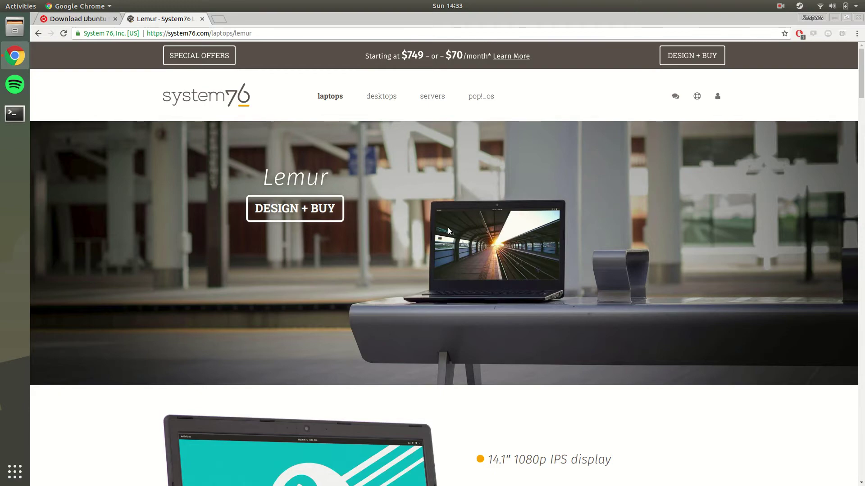
{"action": "left_click", "coordinate": [202, 19]}
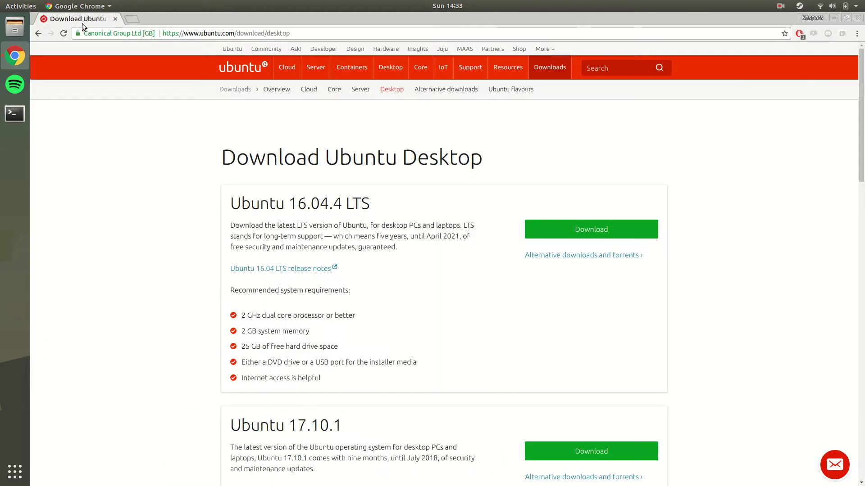
{"action": "left_click", "coordinate": [116, 19]}
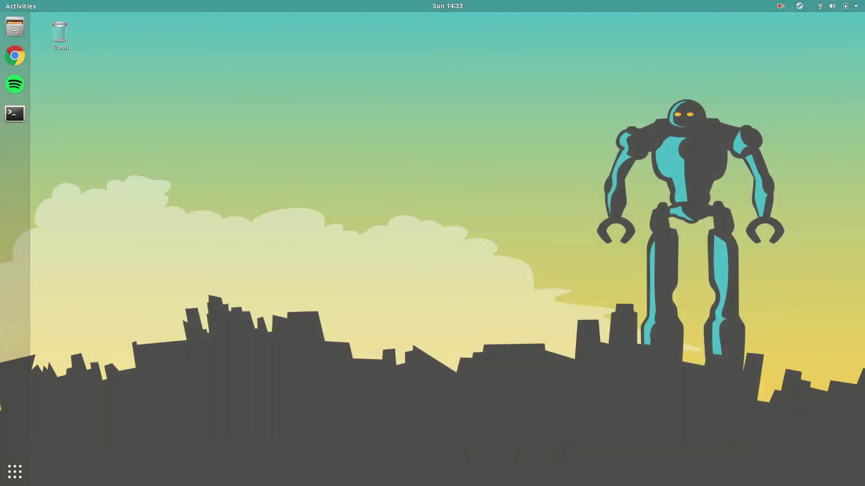
- Search the installed applications for "steam" and launch Steam
{"action": "left_click", "coordinate": [15, 472]}
{"action": "type", "text": "steam"}
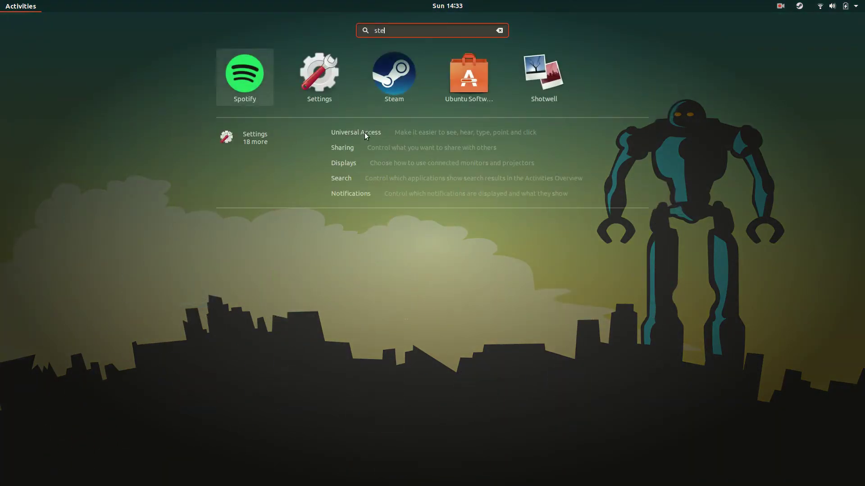
{"action": "left_click", "coordinate": [389, 66]}
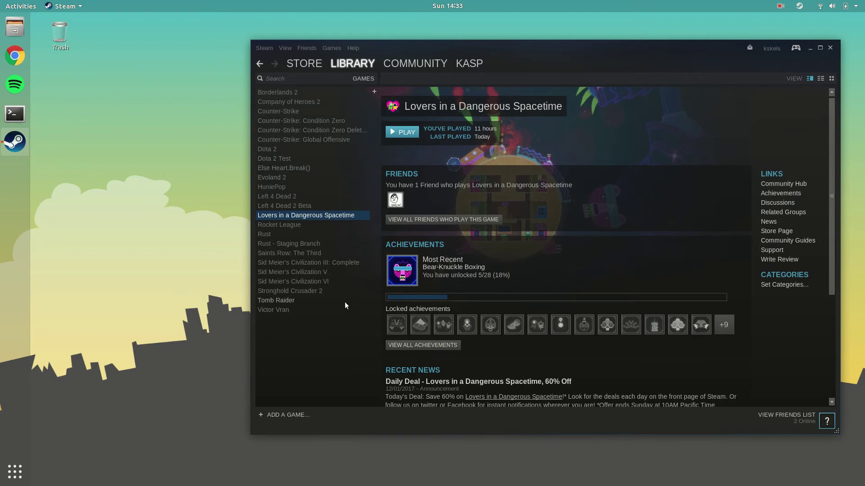
- View Sid Meier's Civilization VI in the game library, launch Lovers in a Dangerous Spacetime and go to its main menu
{"action": "left_click", "coordinate": [320, 290]}
{"action": "left_click", "coordinate": [319, 282]}
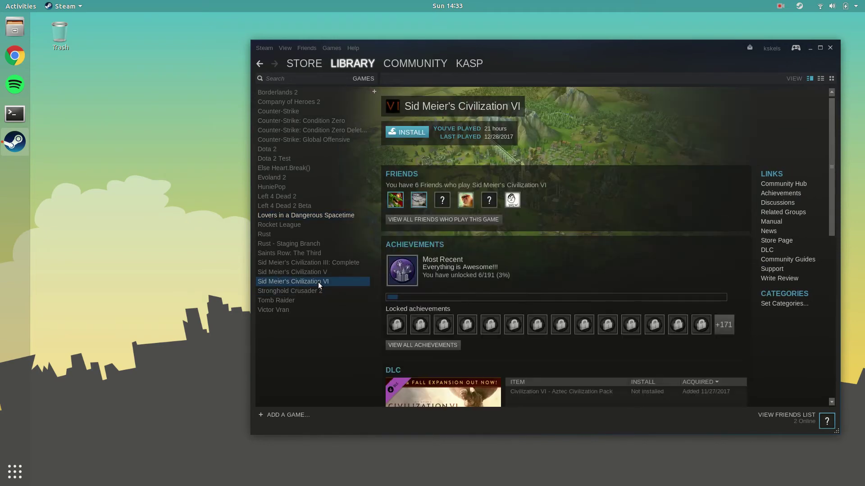
{"action": "left_click", "coordinate": [293, 215]}
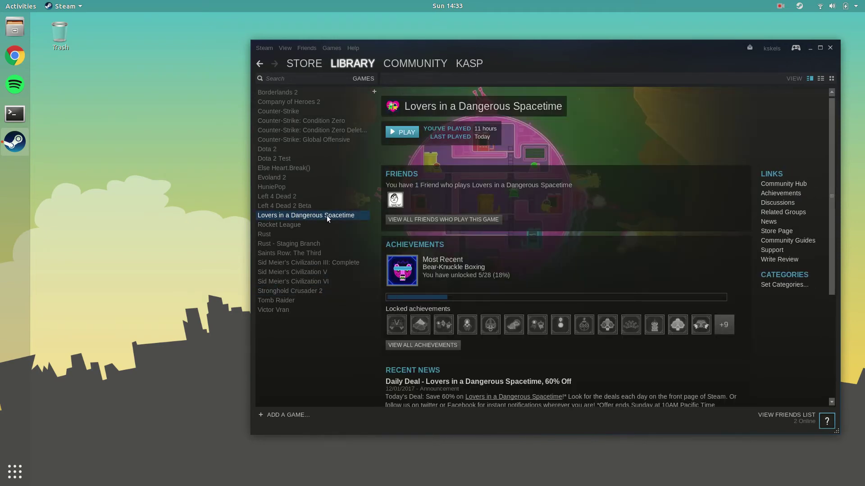
{"action": "left_click", "coordinate": [402, 132]}
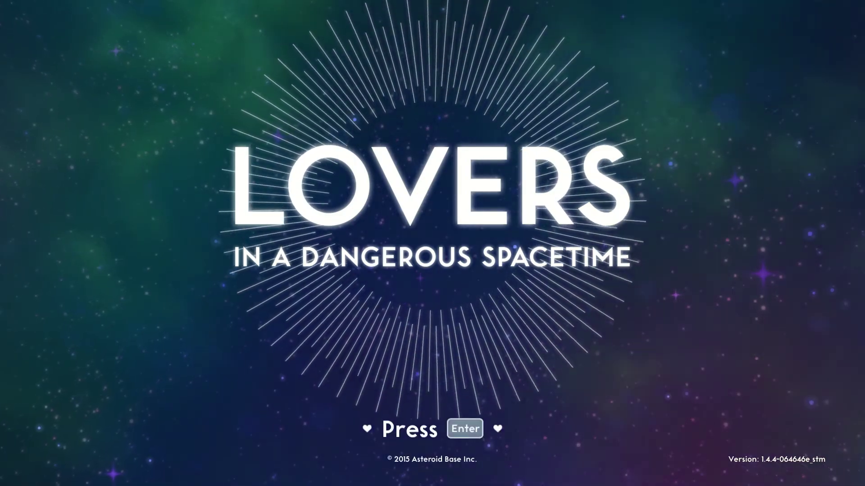
{"action": "key", "text": "Return"}
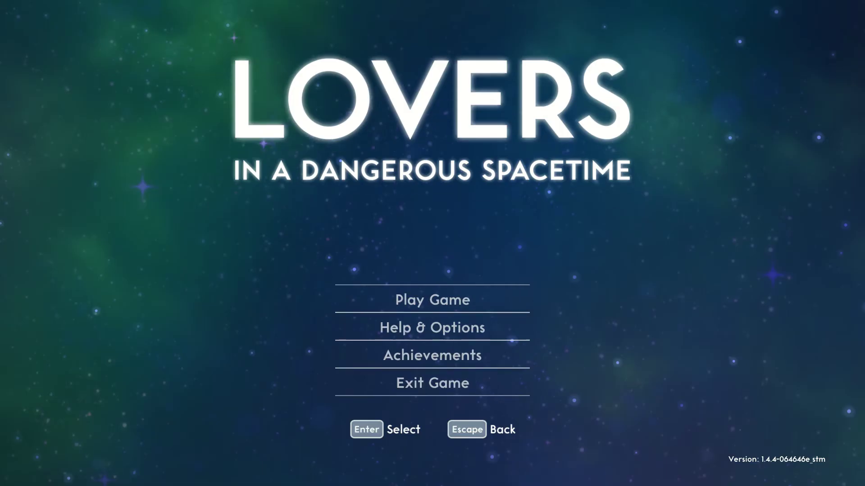
- Open a saved game and start it in 1 Player mode with Lover Mu as Player 1 and Doppler as the CPU companion
{"action": "key", "text": "Return"}
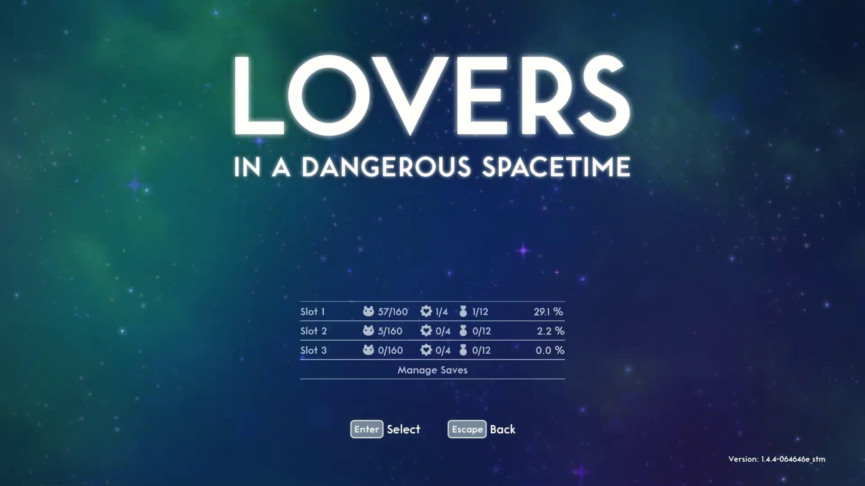
{"action": "key", "text": "Return"}
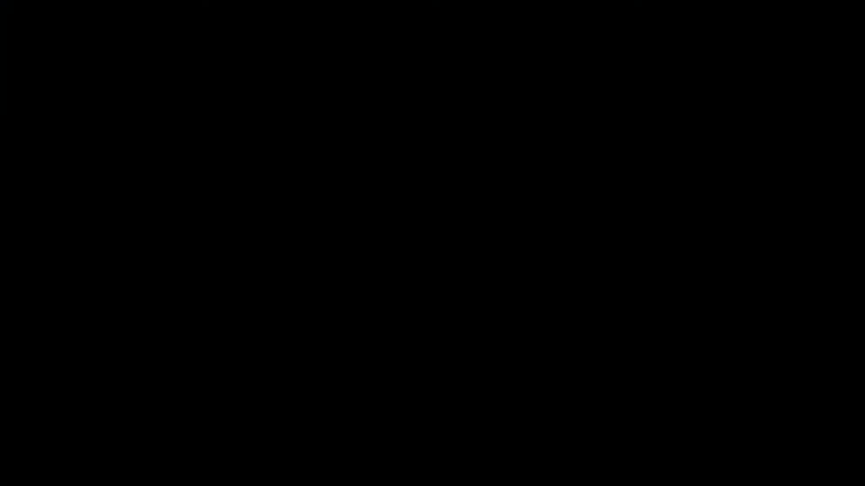
{"action": "key", "text": "Return"}
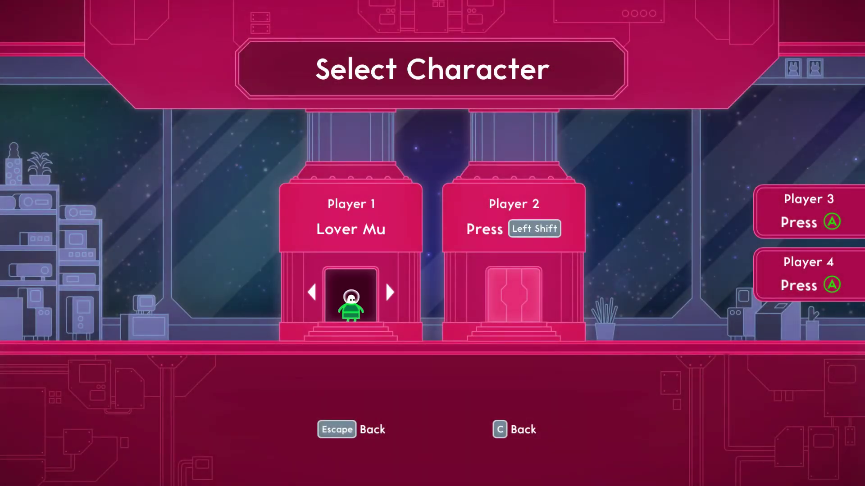
{"action": "key", "text": "Return"}
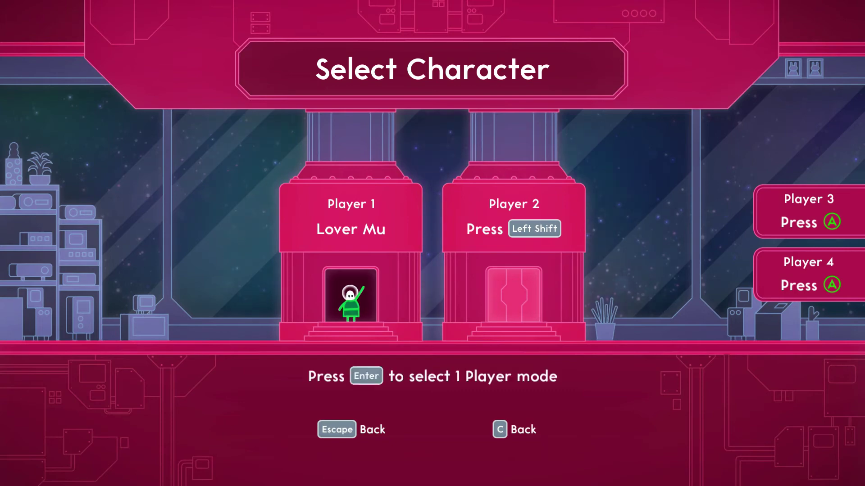
{"action": "key", "text": "Return"}
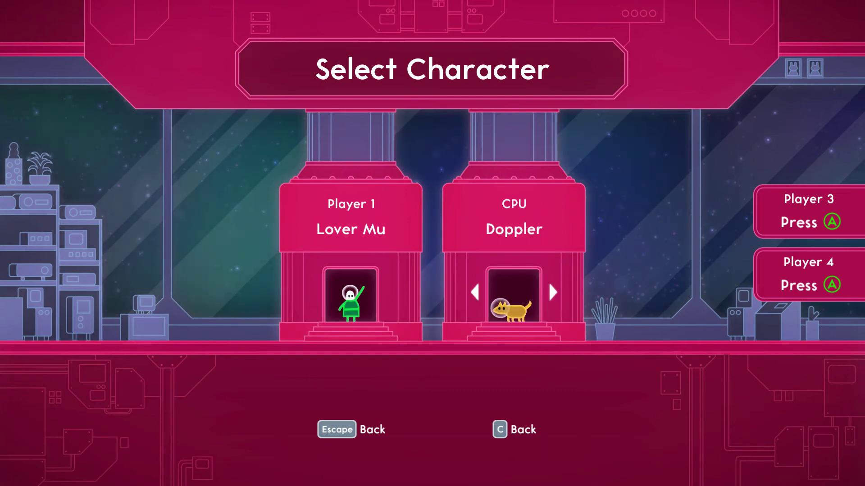
{"action": "key", "text": "Return"}
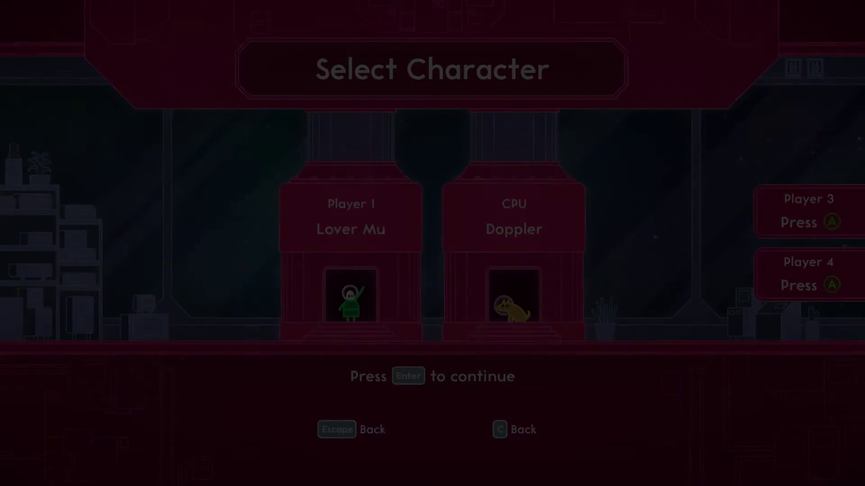
{"action": "key", "text": "Return"}
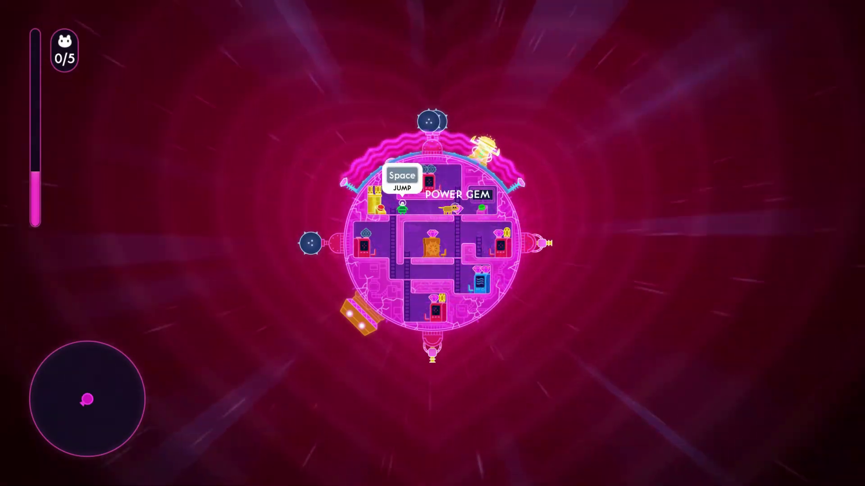
- Walk Lover Mu along the ship's upper corridor and down to the control station of the right-hand turret
{"action": "key", "text": "d"}
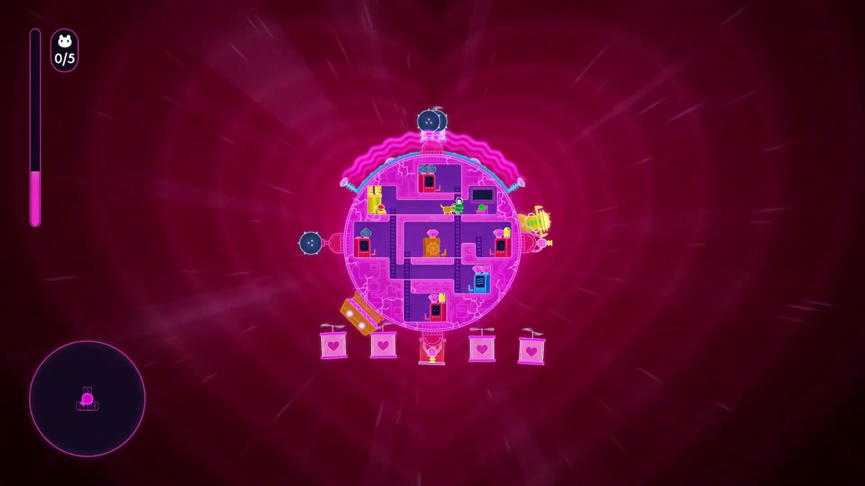
{"action": "key", "text": "s"}
{"action": "key", "text": "d"}
{"action": "key", "text": "space"}
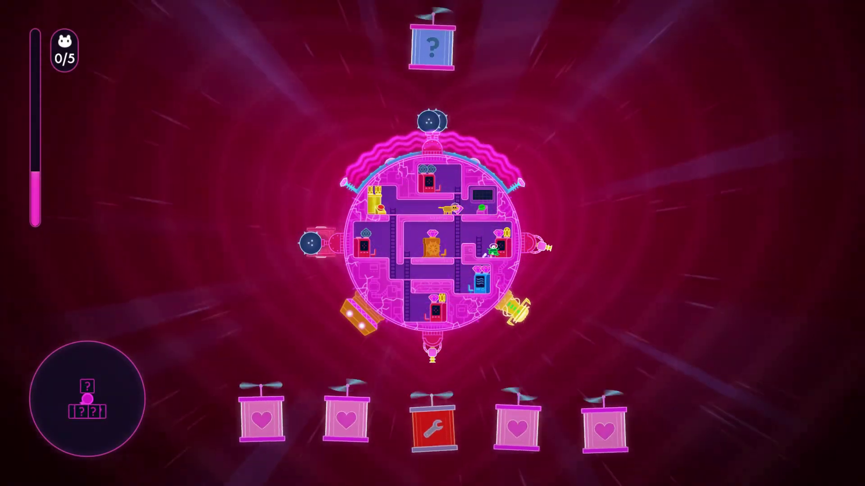
- Man the right-hand turret and fire it at the thumbs-up crate and the heart crates below, swinging the aim down and up
{"action": "key", "text": "m"}
{"action": "key", "text": "m"}
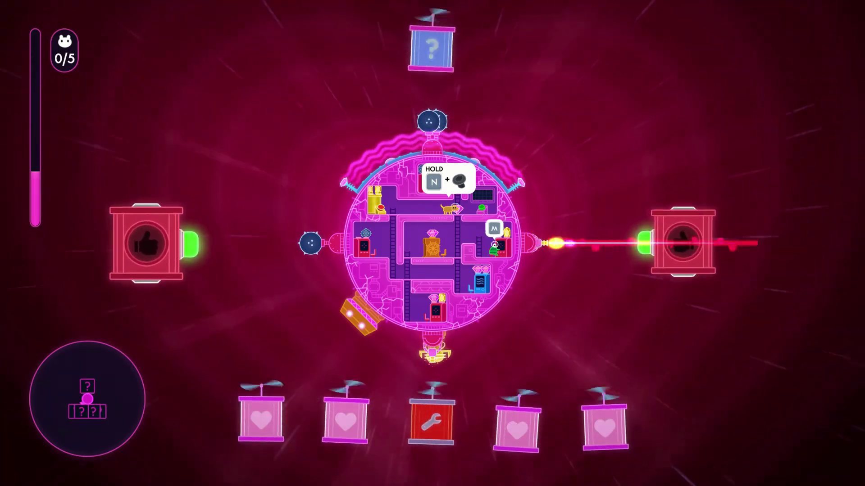
{"action": "key", "text": "s"}
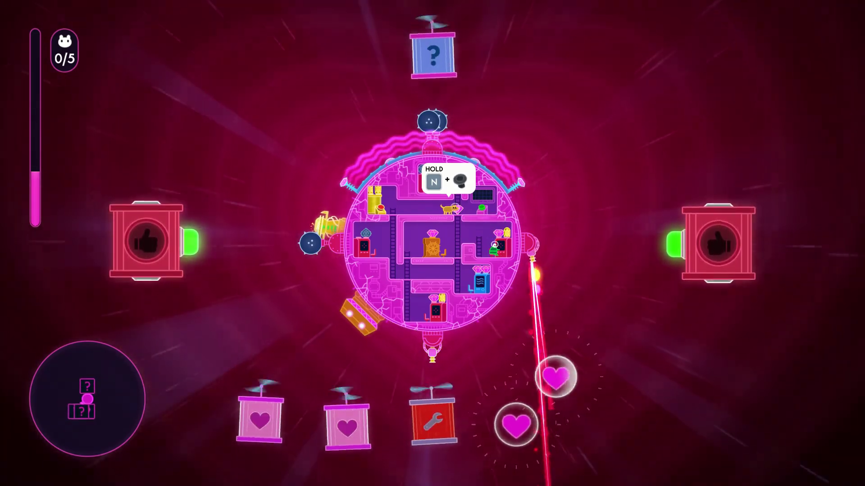
{"action": "key", "text": "w"}
{"action": "key", "text": "m"}
{"action": "key", "text": "w"}
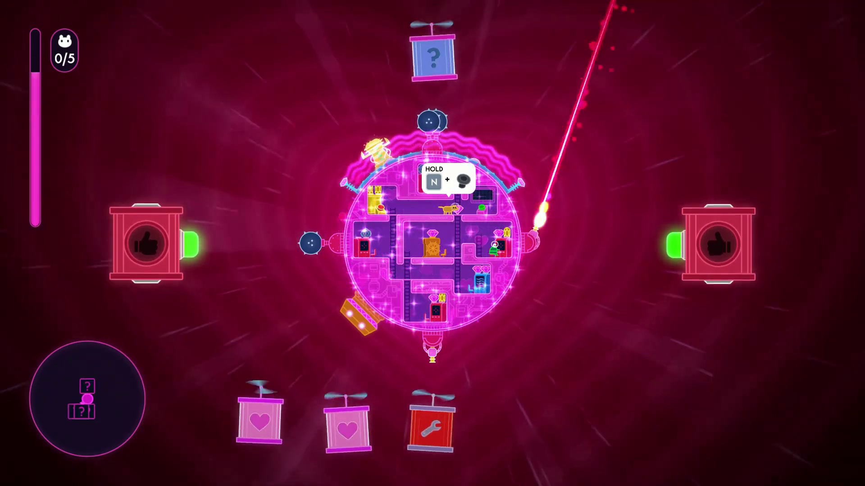
{"action": "key", "text": "s"}
{"action": "key", "text": "w"}
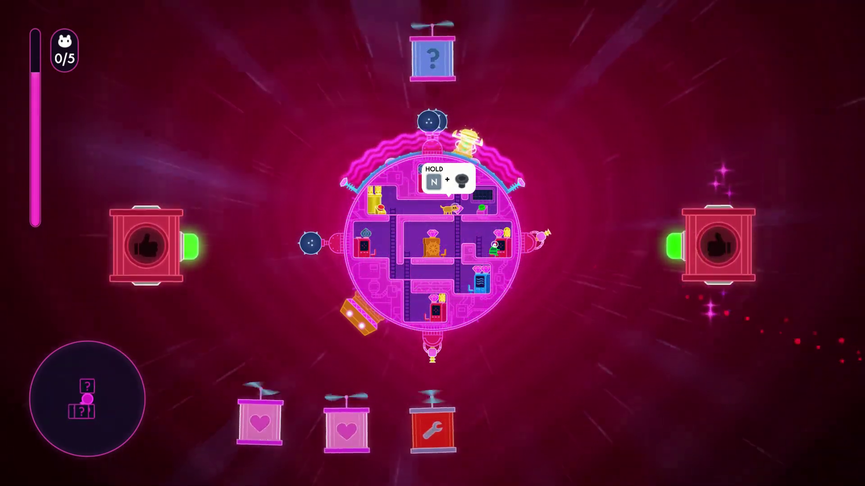
- Leave the turret station and walk Lover Mu through the ship's upper corridor, then down the ladder to the lower corridor
{"action": "key", "text": "n"}
{"action": "key", "text": "a"}
{"action": "key", "text": "w"}
{"action": "key", "text": "a"}
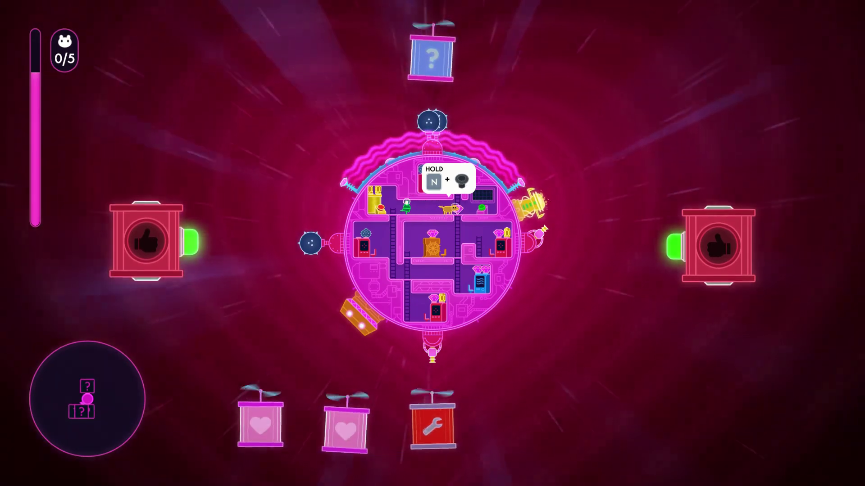
{"action": "key", "text": "s"}
{"action": "key", "text": "d"}
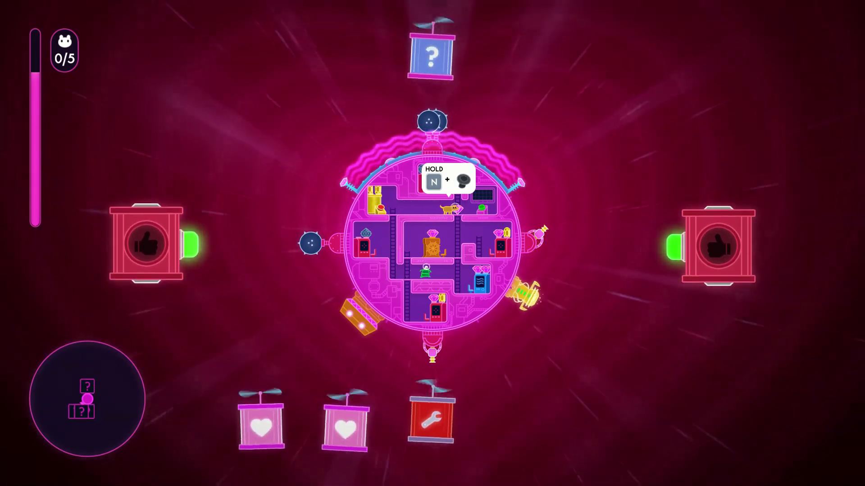
{"action": "key", "text": "a"}
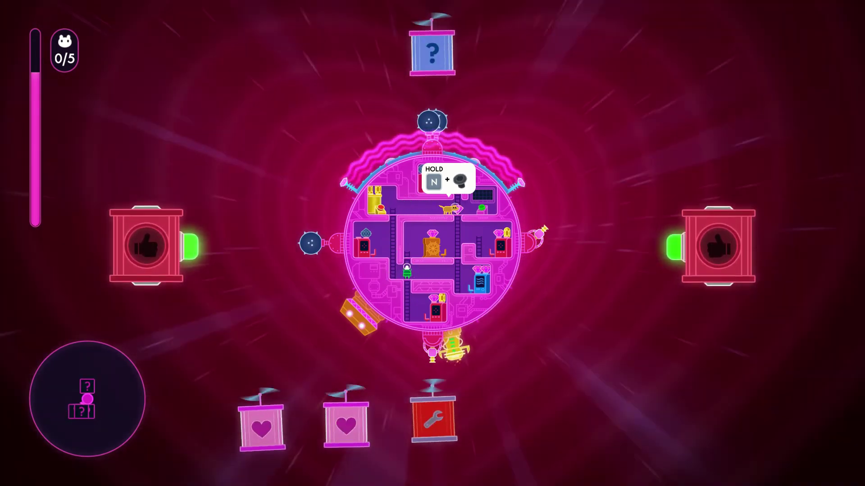
- Pause the level and quit to the title screen, confirming the choice
{"action": "key", "text": "Escape"}
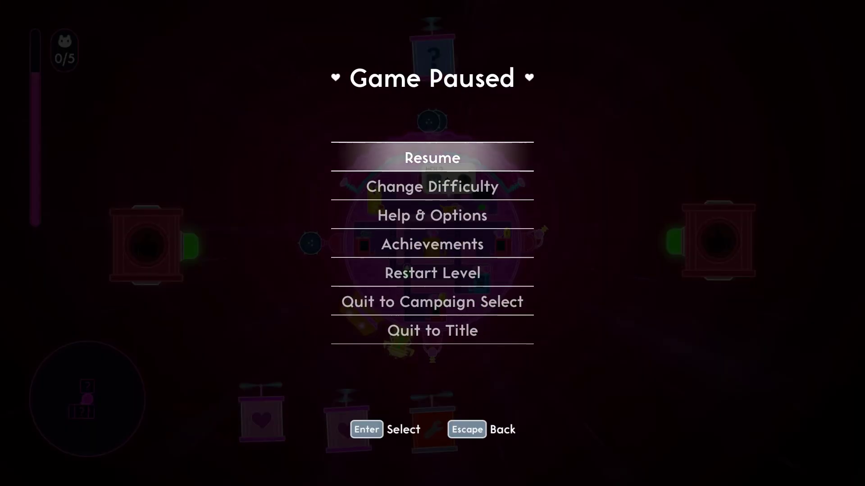
{"action": "key", "text": "Down"}
{"action": "key", "text": "Down"}
{"action": "key", "text": "Down"}
{"action": "key", "text": "Down"}
{"action": "key", "text": "Down"}
{"action": "key", "text": "Down"}
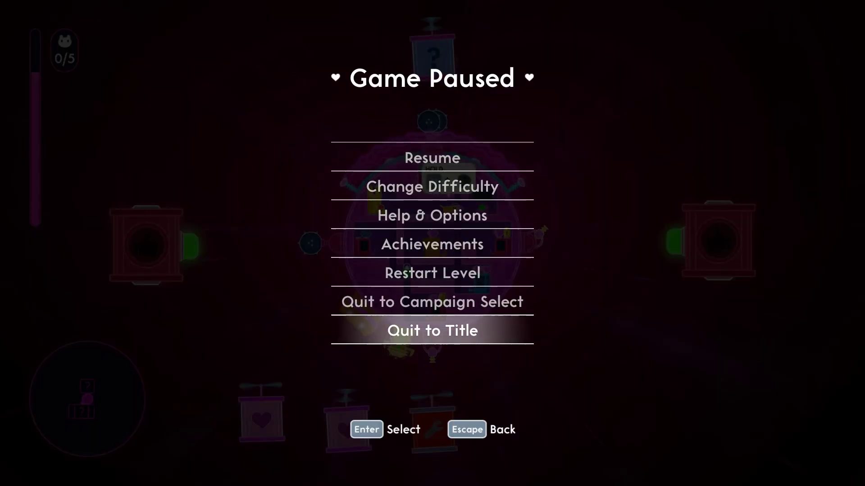
{"action": "key", "text": "Return"}
{"action": "key", "text": "Up"}
{"action": "key", "text": "Return"}
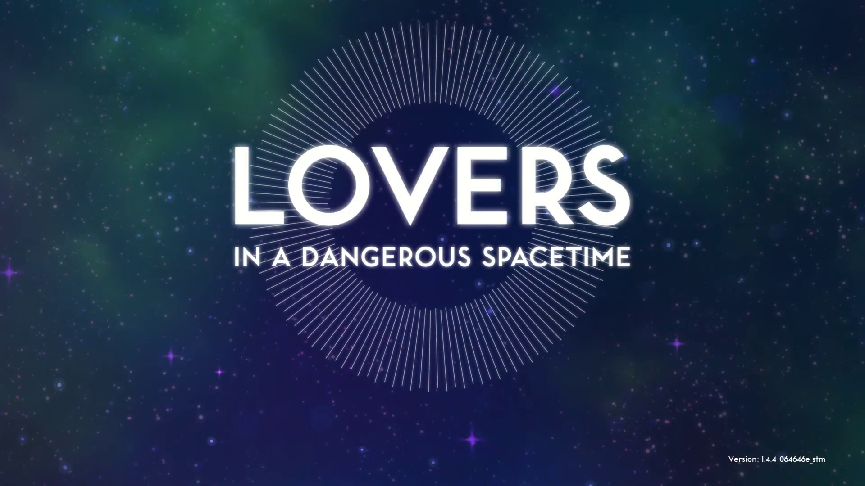
- Go to the game's main menu and exit the game, confirming the choice
{"action": "key", "text": "Return"}
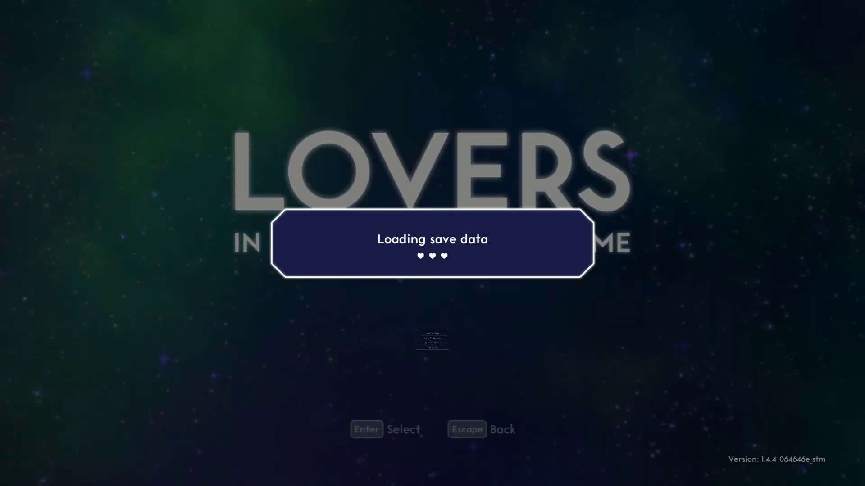
{"action": "key", "text": "Down"}
{"action": "key", "text": "Down"}
{"action": "key", "text": "Down"}
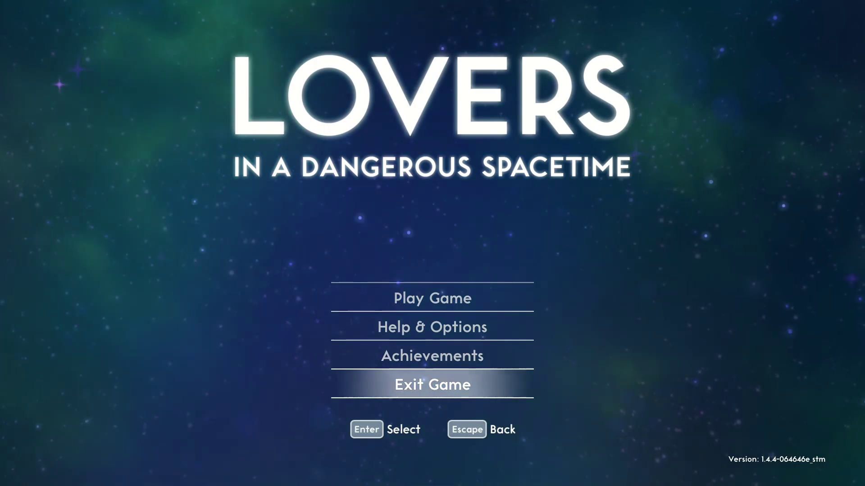
{"action": "key", "text": "Return"}
{"action": "key", "text": "Up"}
{"action": "key", "text": "Return"}
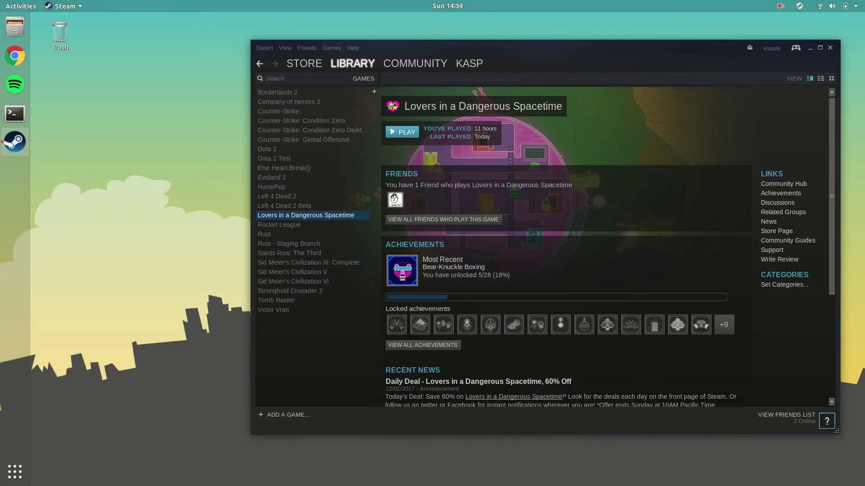
- Close the Steam library window and open a Terminal window placed over the right part of the desktop
{"action": "left_click", "coordinate": [830, 48]}
{"action": "left_click", "coordinate": [15, 114]}
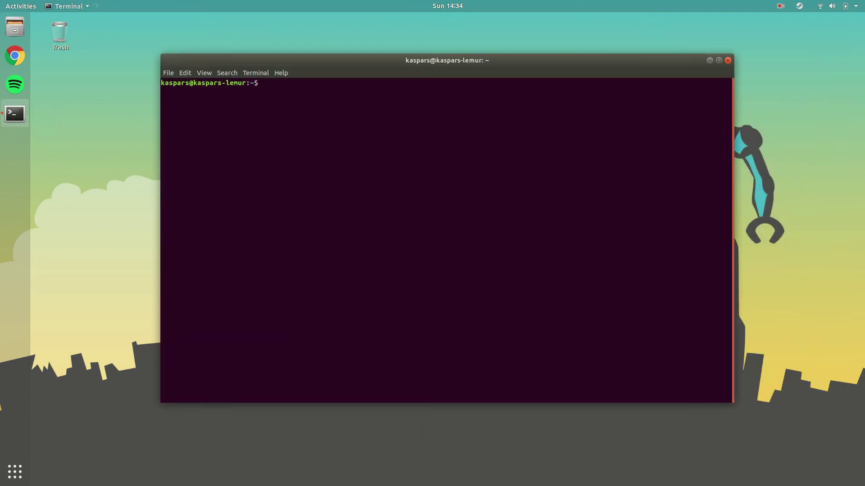
{"action": "left_click_drag", "start_coordinate": [356, 59], "coordinate": [471, 41]}
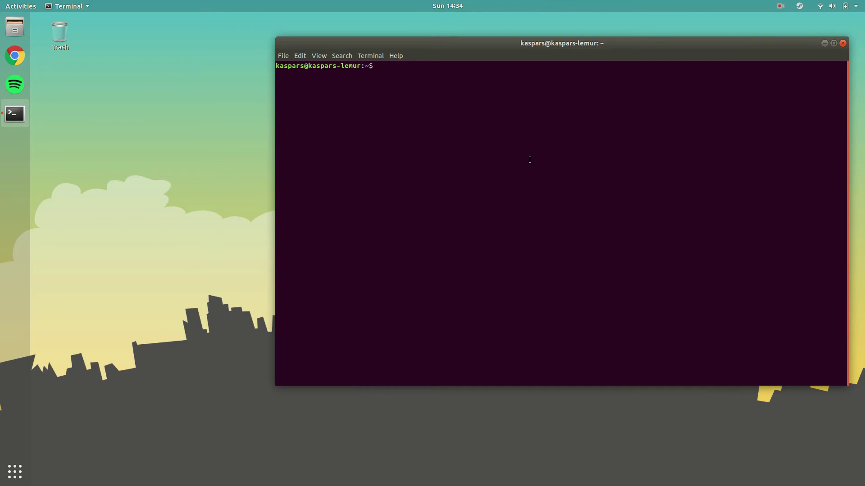
- List the contents of the home directory with the ls command
{"action": "key", "text": "Return"}
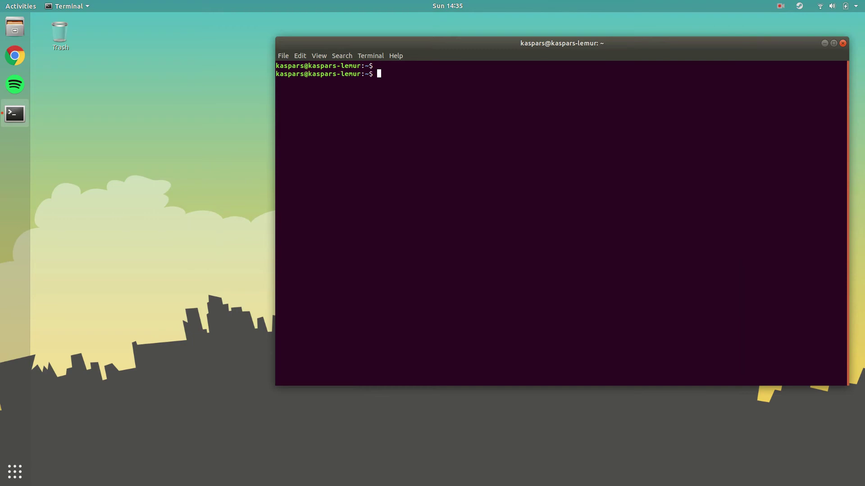
{"action": "type", "text": "ls"}
{"action": "key", "text": "Return"}
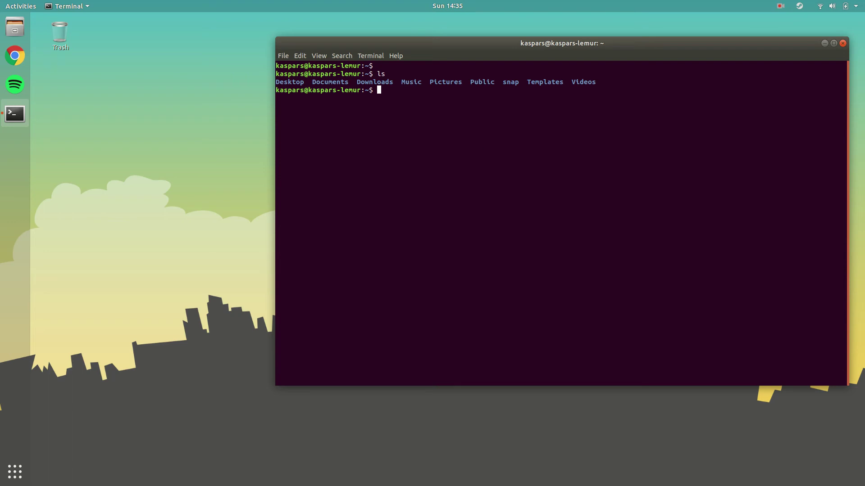
- Create a new folder on the desktop, named with the account owner's first name
{"action": "right_click", "coordinate": [86, 89]}
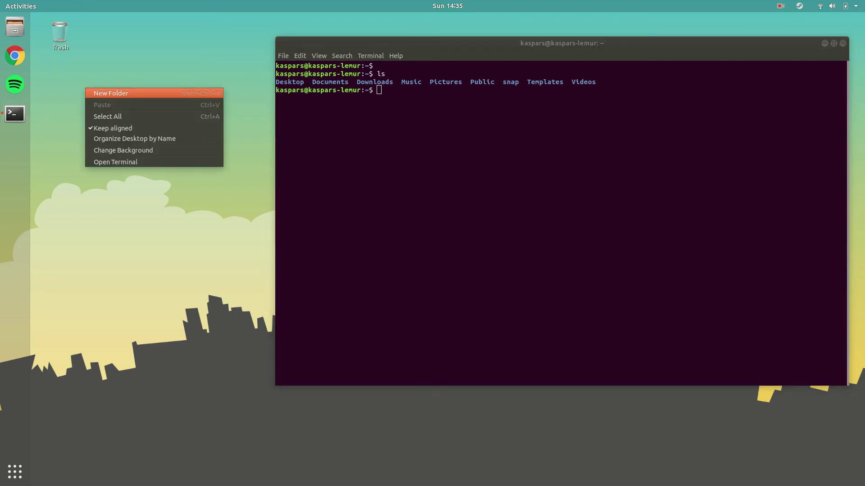
{"action": "key", "text": "Return"}
{"action": "type", "text": "ka"}
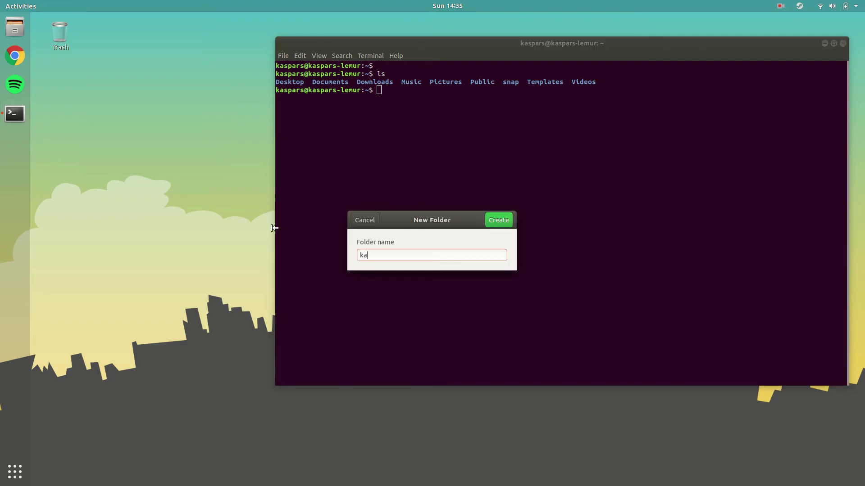
{"action": "type", "text": "spars"}
{"action": "key", "text": "Return"}
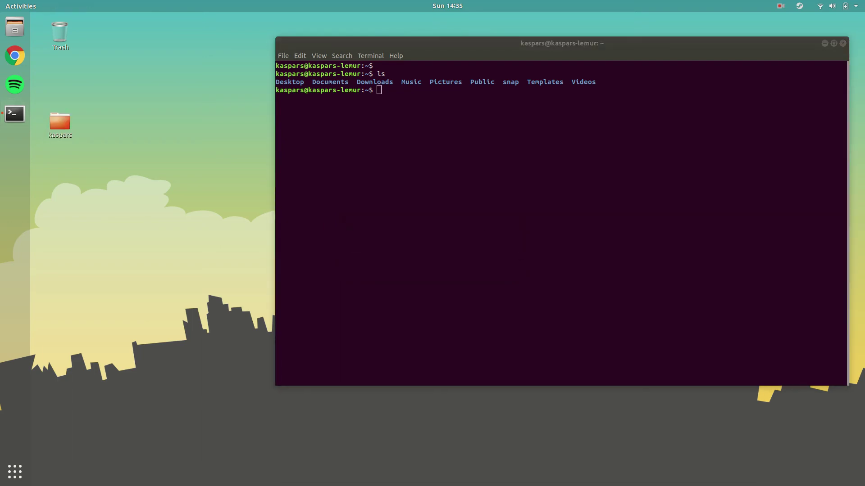
- Change the terminal's working directory to Desktop/ and list its contents with ls
{"action": "left_click", "coordinate": [370, 195]}
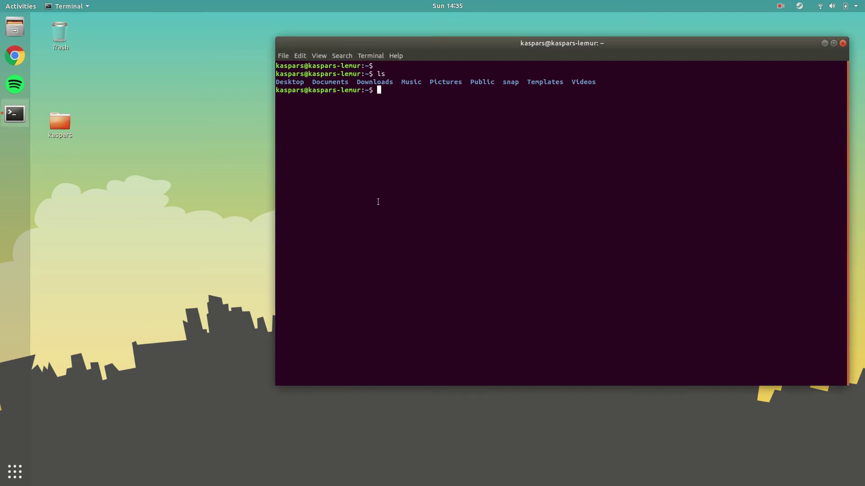
{"action": "key", "text": "Return"}
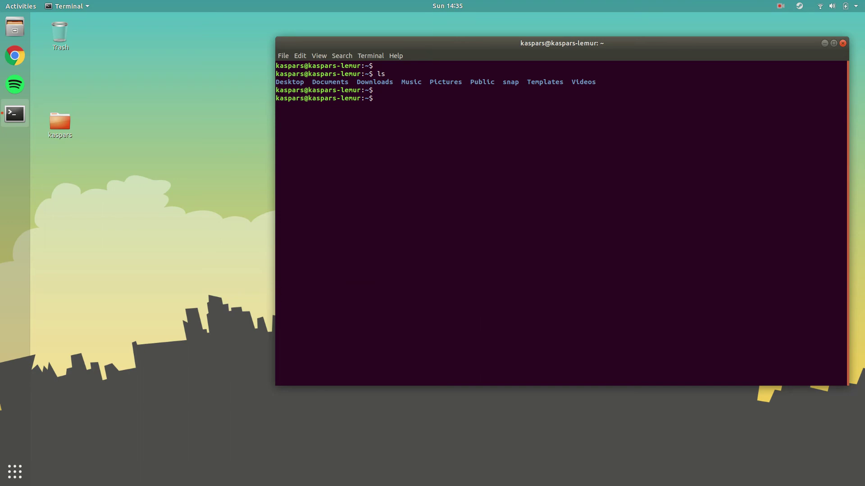
{"action": "type", "text": "cd Desktop/"}
{"action": "key", "text": "Return"}
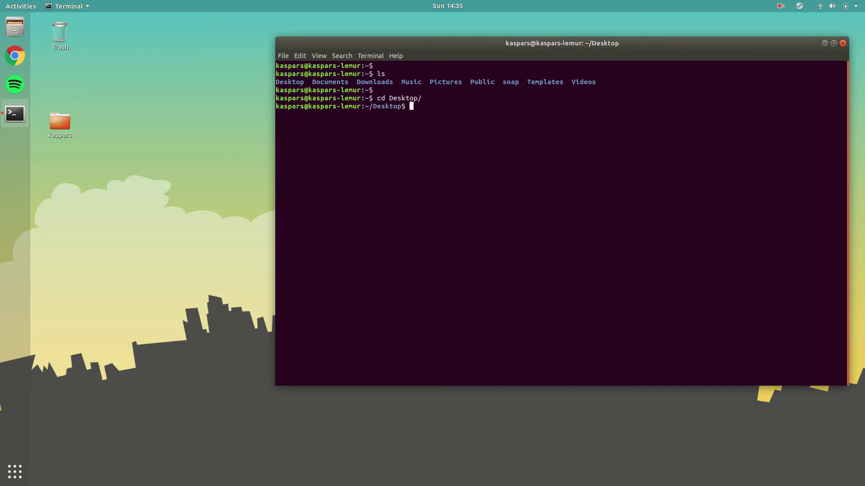
{"action": "type", "text": "ls"}
{"action": "key", "text": "Return"}
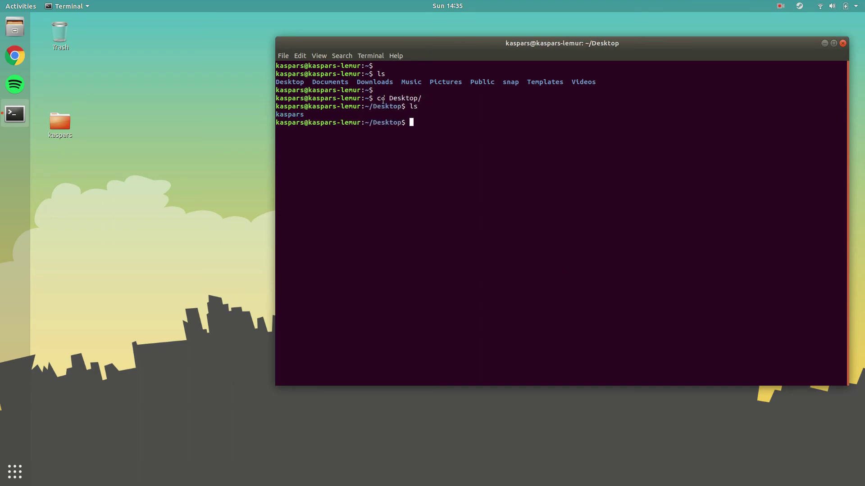
- Highlight the cd Desktop/ command line and the folder name in the terminal listing, then clear the selection
{"action": "triple_click", "coordinate": [398, 98]}
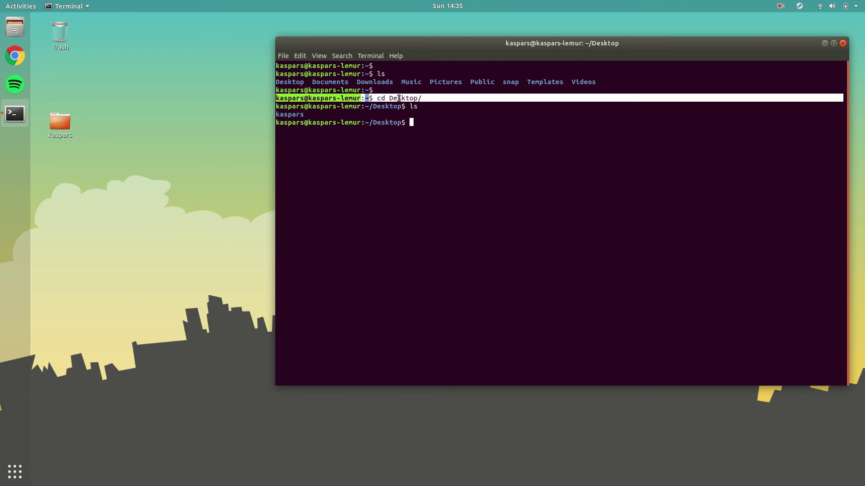
{"action": "double_click", "coordinate": [291, 115]}
{"action": "left_click", "coordinate": [354, 119]}
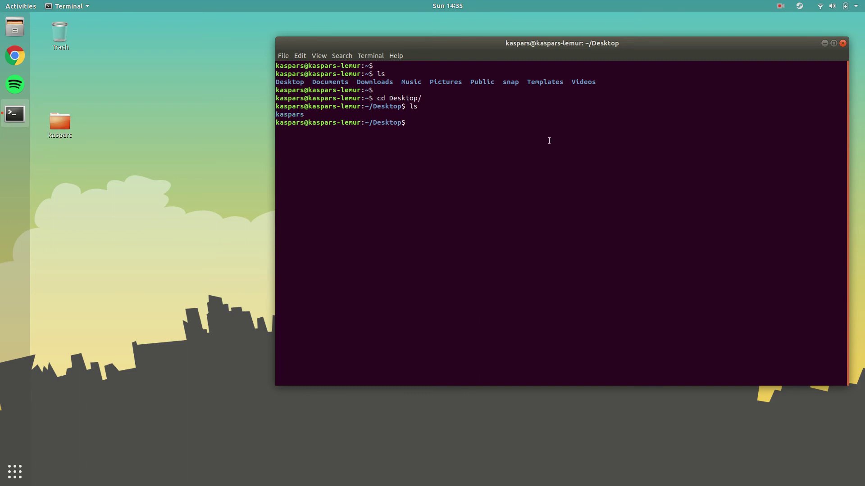
- Create a second folder on the desktop with mkdir, named with the account owner's first name followed by 2
{"action": "type", "text": "mkdir kaspars2"}
{"action": "key", "text": "Return"}
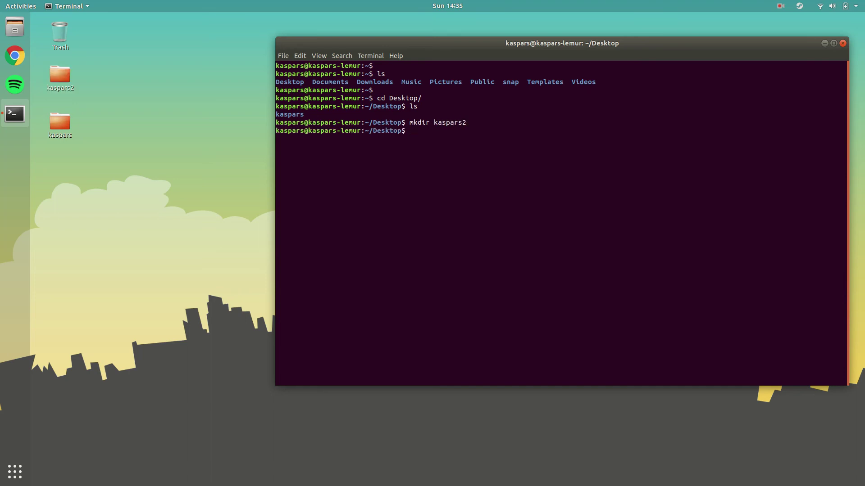
{"action": "left_click", "coordinate": [60, 76]}
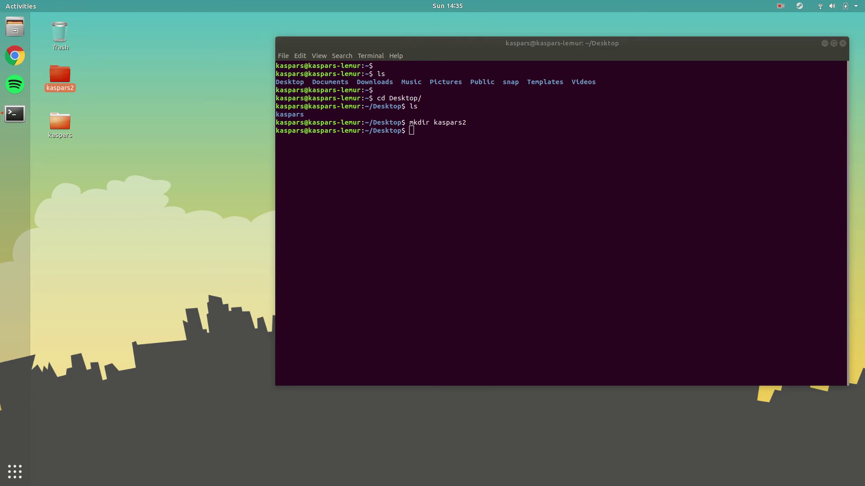
{"action": "key", "text": "Escape"}
{"action": "left_click", "coordinate": [433, 151]}
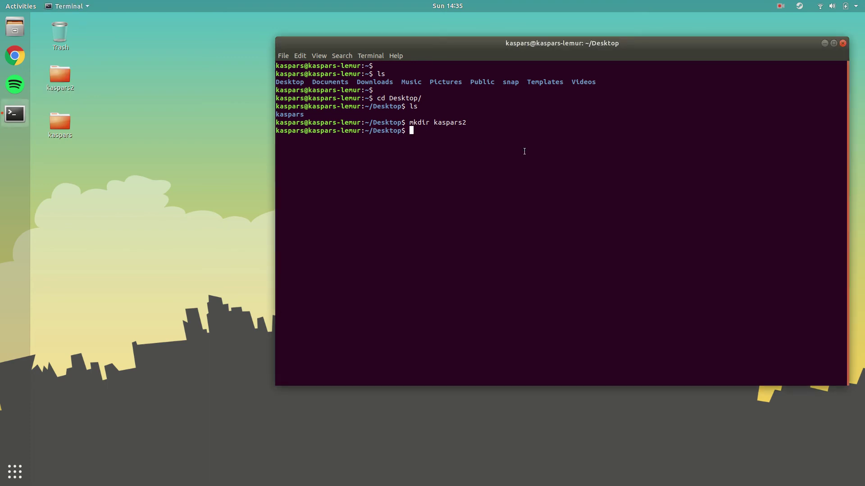
- Recall the for loop over {1..42} from the command history and run it to create numbered folders on the desktop
{"action": "key", "text": "ctrl+r"}
{"action": "type", "text": "for"}
{"action": "key", "text": "End"}
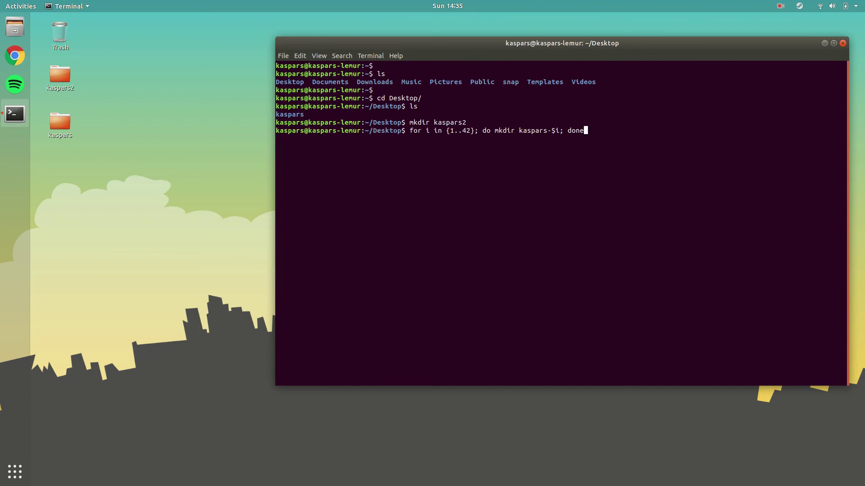
{"action": "double_click", "coordinate": [452, 131]}
{"action": "left_click", "coordinate": [532, 138]}
{"action": "key", "text": "Return"}
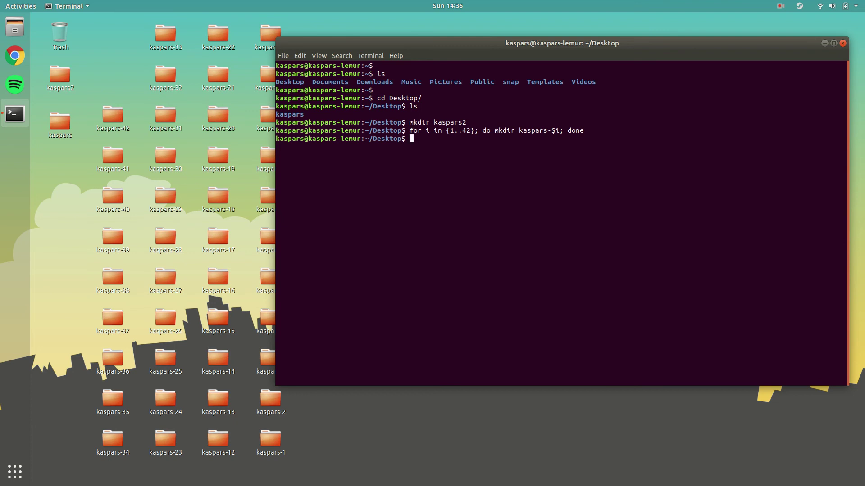
{"action": "left_click_drag", "start_coordinate": [259, 21], "coordinate": [102, 416]}
{"action": "left_click", "coordinate": [86, 383]}
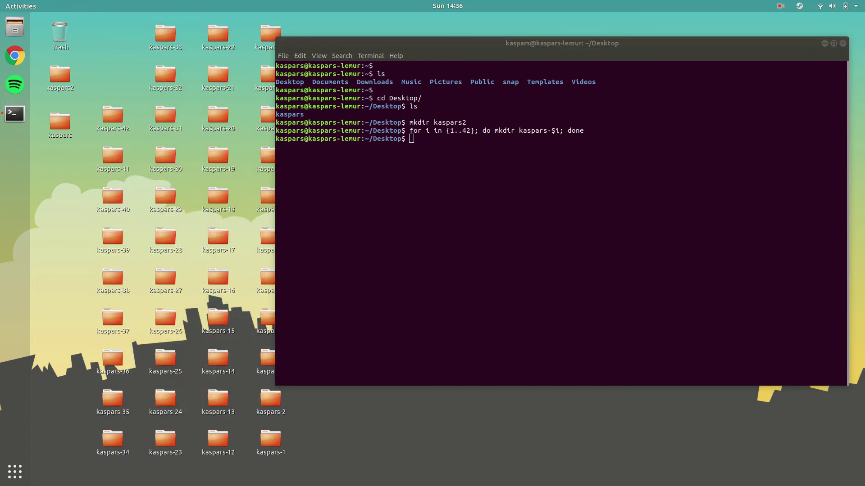
- List the Desktop directory with ls, and force-delete all folders starting with the owner's first name using rm -rf and a wildcard
{"action": "left_click", "coordinate": [531, 228]}
{"action": "type", "text": "ls"}
{"action": "key", "text": "Return"}
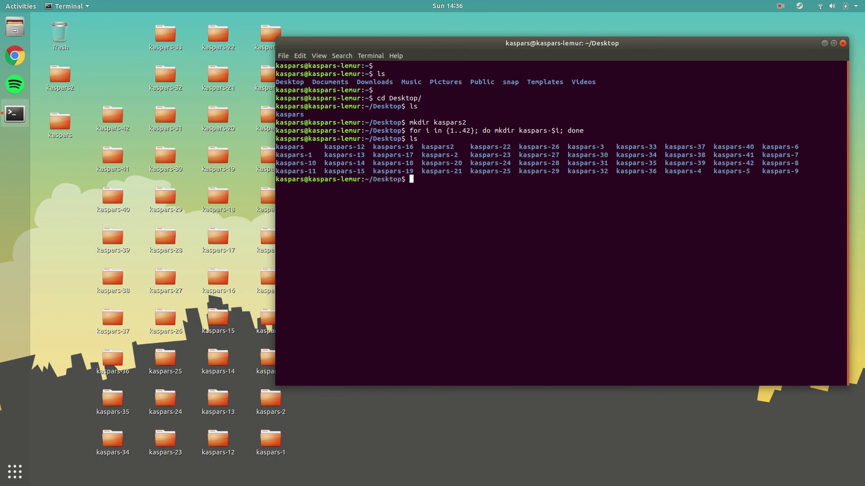
{"action": "type", "text": "rm -rf kaspars*"}
{"action": "key", "text": "Return"}
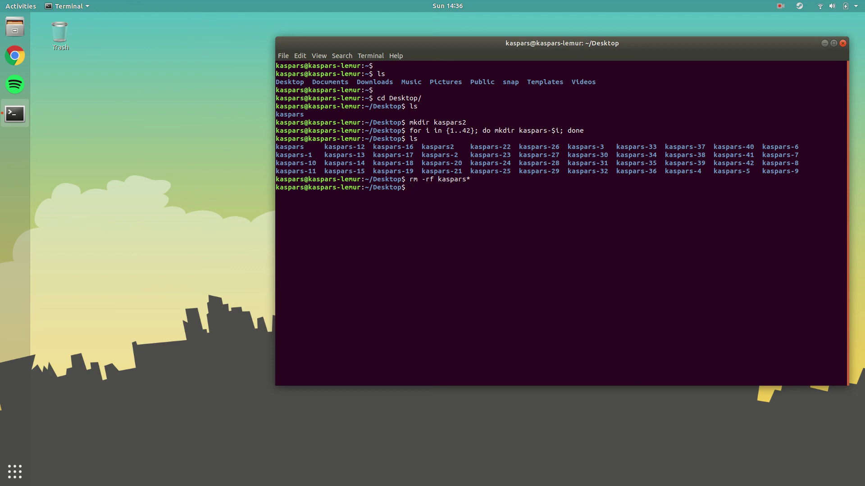
- Ping google.com from the terminal
{"action": "type", "text": "ping"}
{"action": "key", "text": "BackSpace"}
{"action": "key", "text": "BackSpace"}
{"action": "type", "text": "g google.com"}
{"action": "key", "text": "Return"}
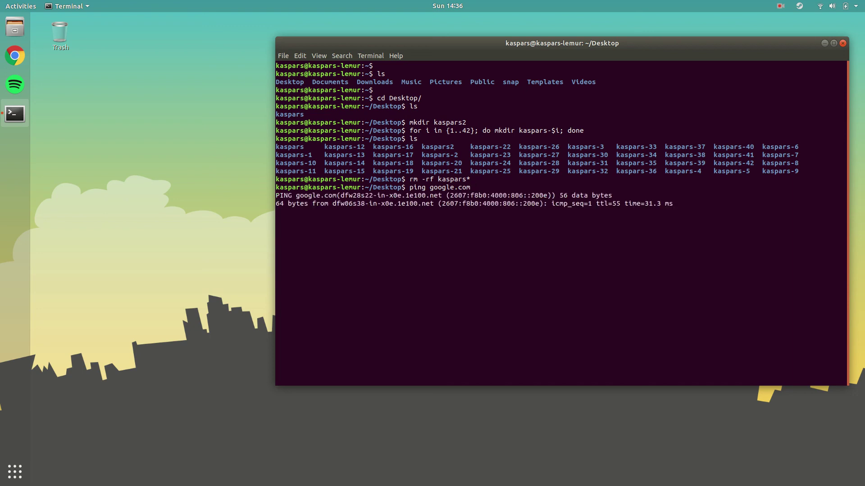
- Highlight the pinged host and the first reply's response time, then clear the selection
{"action": "double_click", "coordinate": [431, 186]}
{"action": "left_click", "coordinate": [648, 201]}
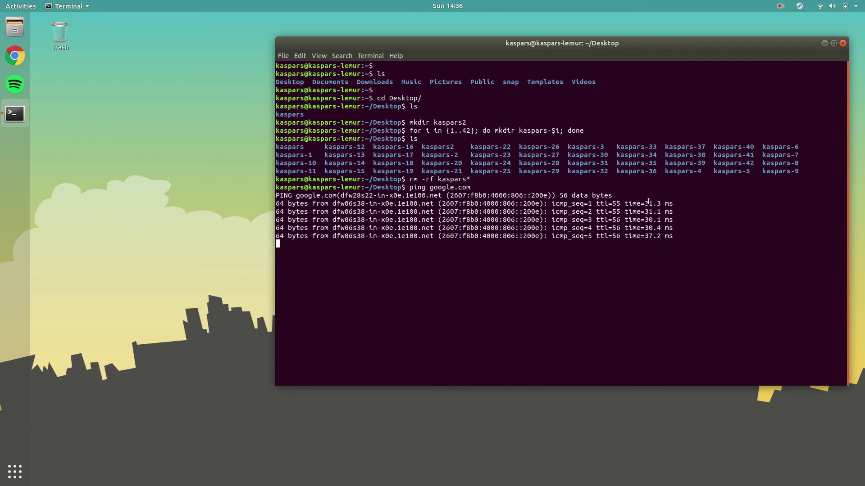
{"action": "left_click_drag", "start_coordinate": [648, 201], "coordinate": [673, 203]}
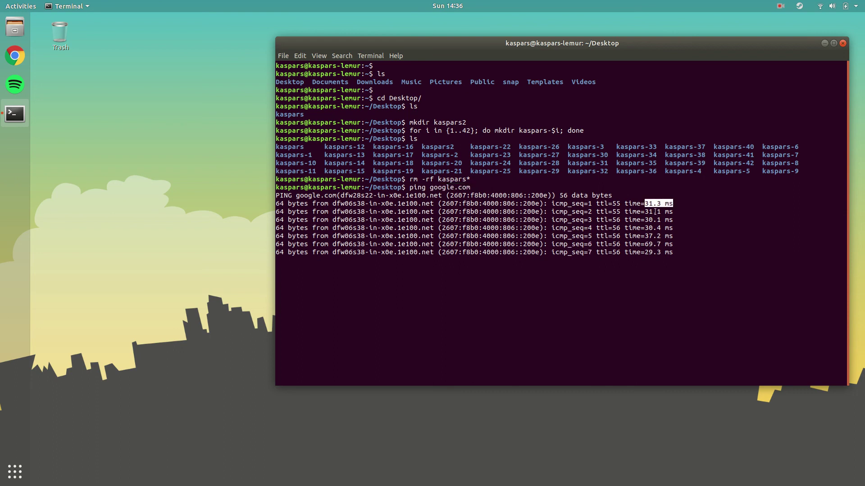
{"action": "left_click", "coordinate": [690, 245]}
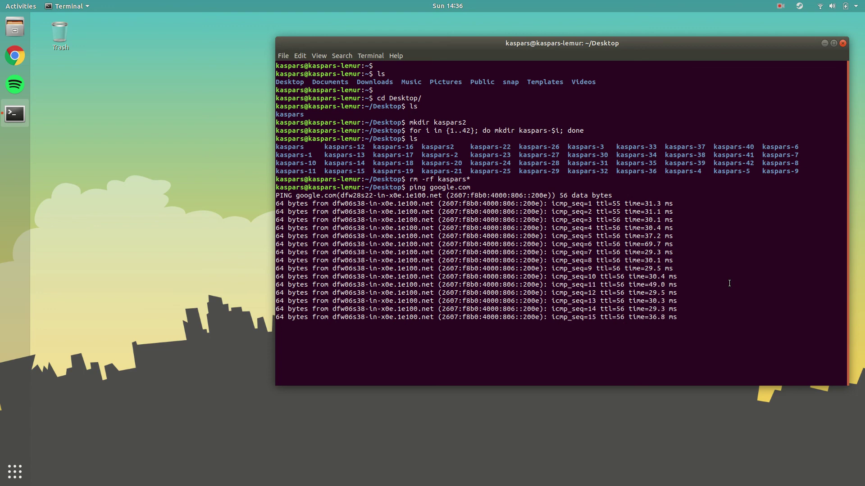
- Stop the running ping and list the Desktop directory with ls on a cleared terminal screen
{"action": "key", "text": "ctrl+c"}
{"action": "key", "text": "BackSpace"}
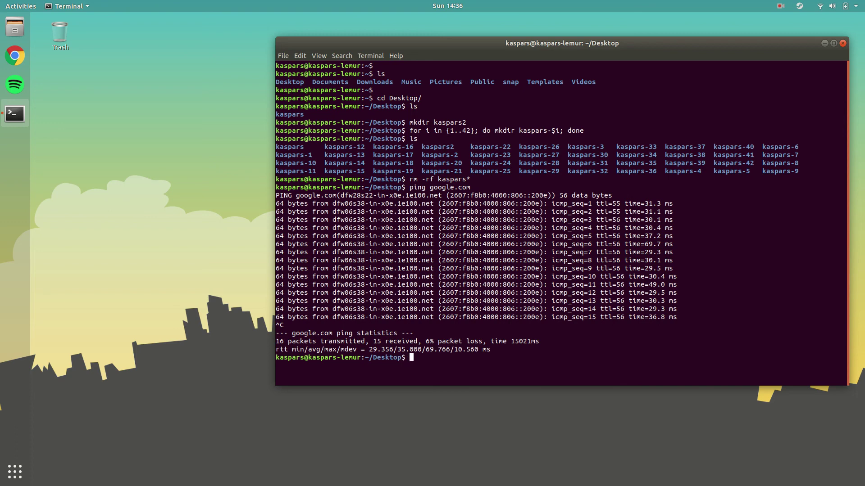
{"action": "key", "text": "Return"}
{"action": "type", "text": "ls"}
{"action": "key", "text": "ctrl+l"}
{"action": "key", "text": "Return"}
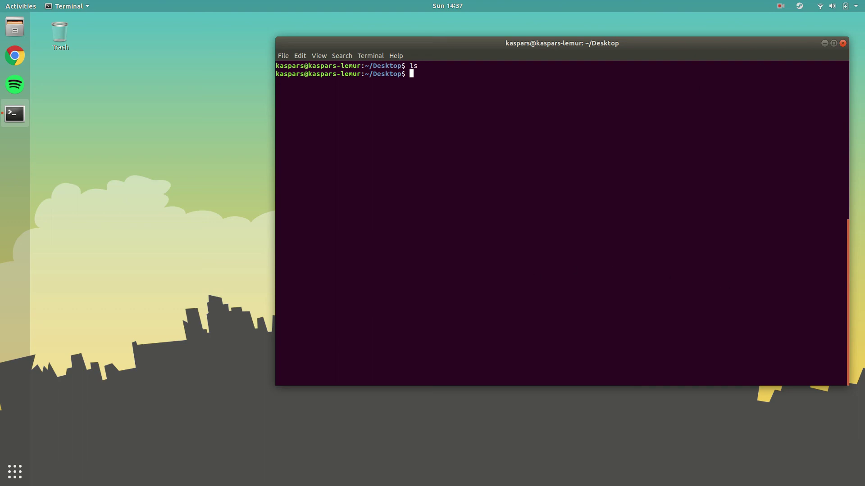
- Close the terminal window and open the screen recorder's menu
{"action": "left_click", "coordinate": [842, 42]}
{"action": "left_click", "coordinate": [780, 6]}
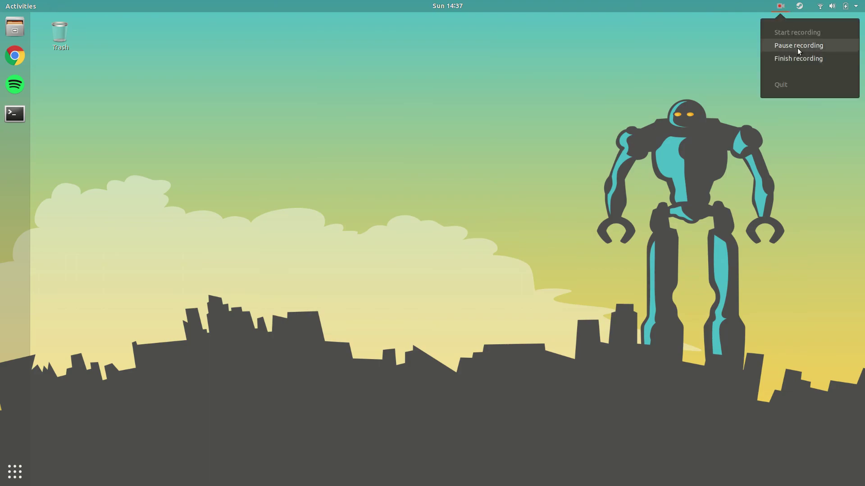